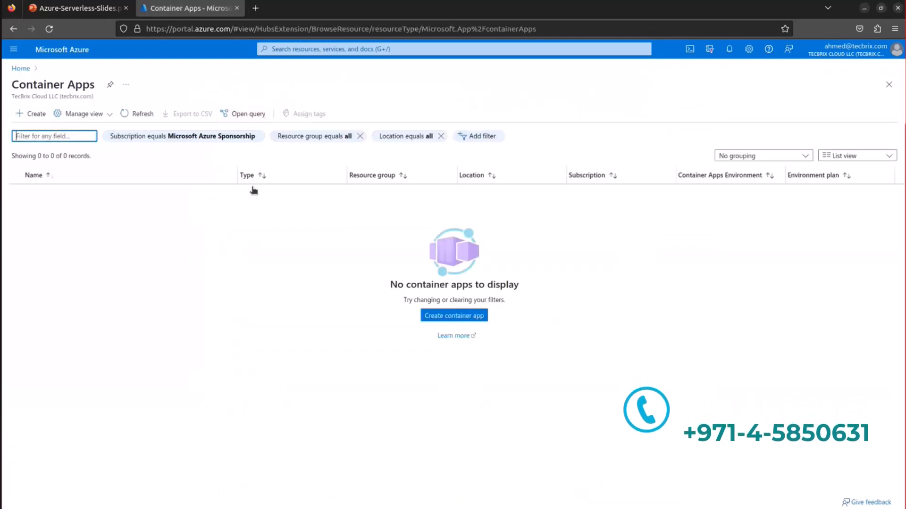
Start a new container app named eccomm in the MPN-DEV subscription and the rg-e-commerce-Tecbrix-Test resource group.
left_click(36, 114)
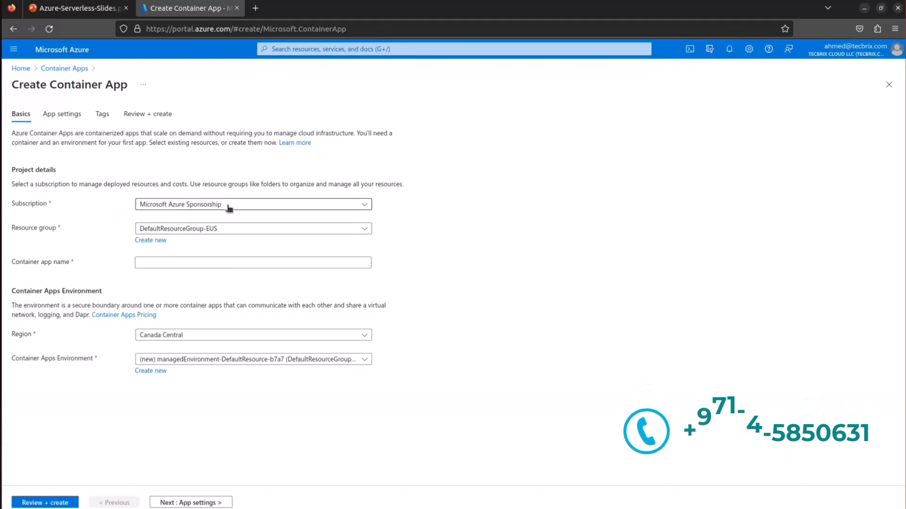
left_click(201, 205)
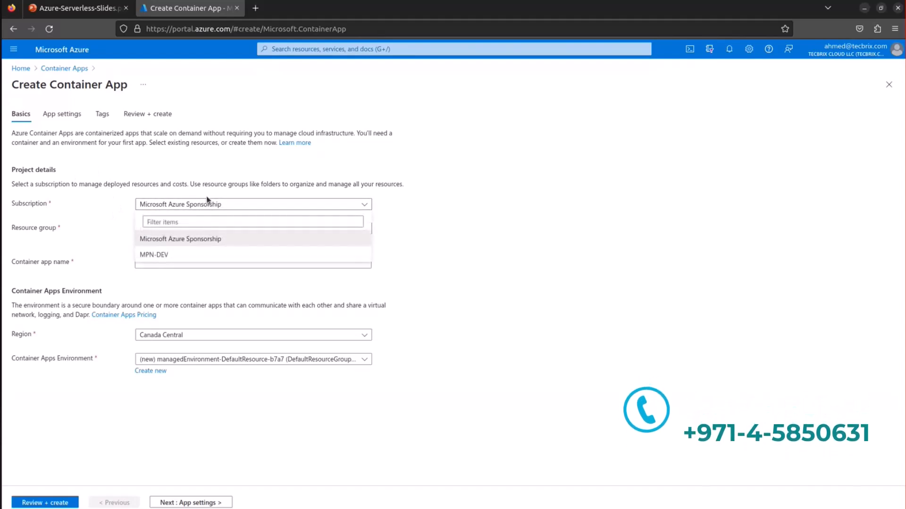
left_click(187, 254)
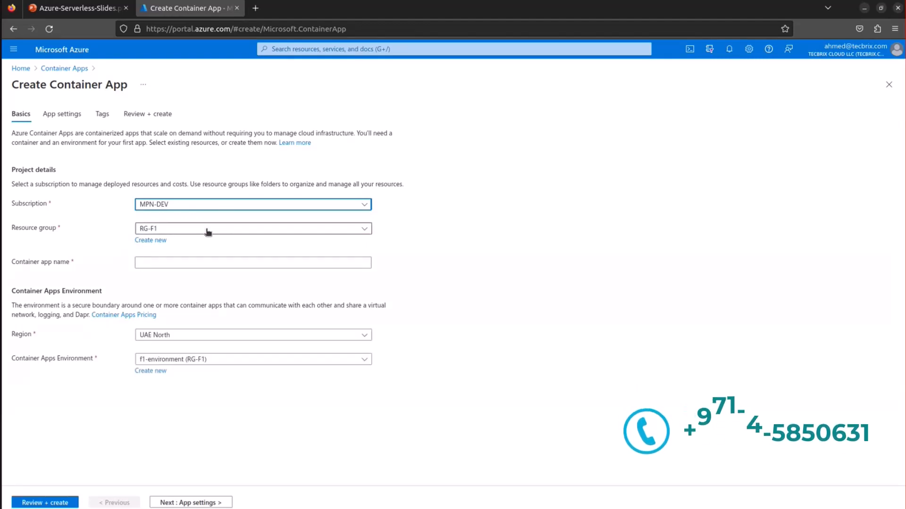
left_click(207, 229)
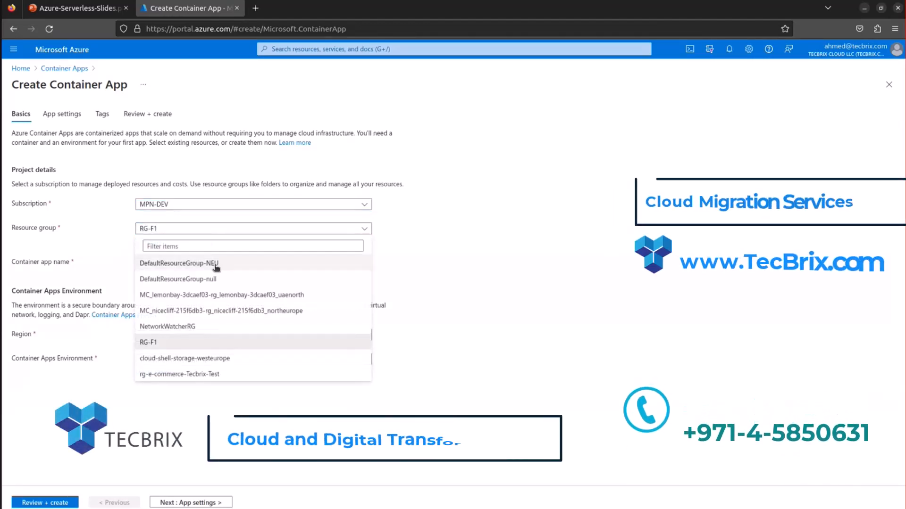
left_click(203, 374)
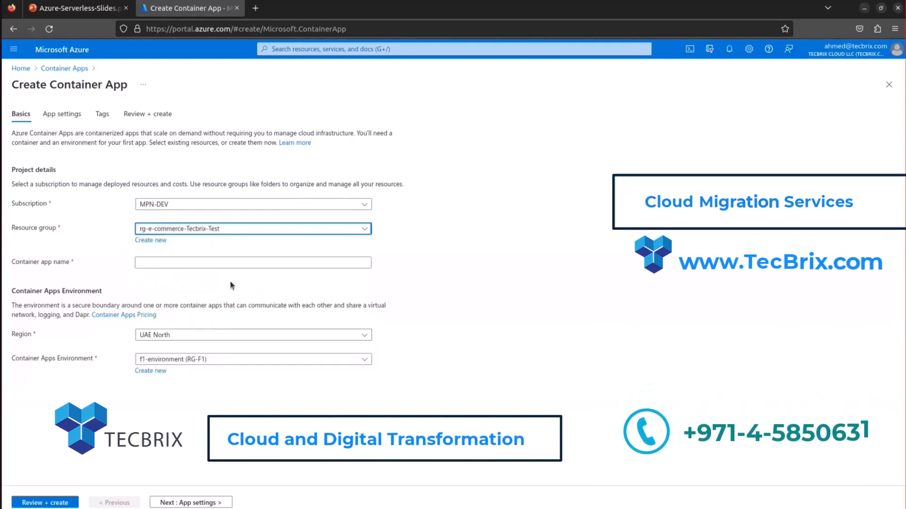
left_click(190, 264)
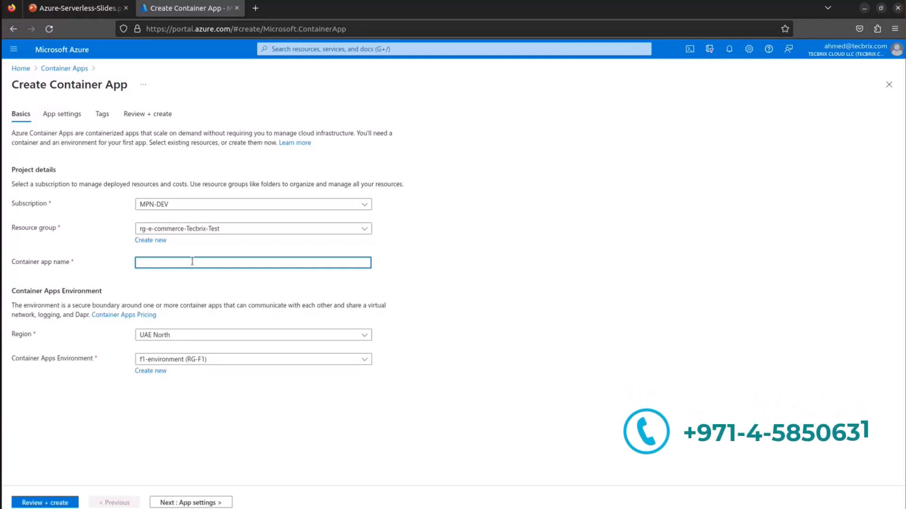
type("omm")
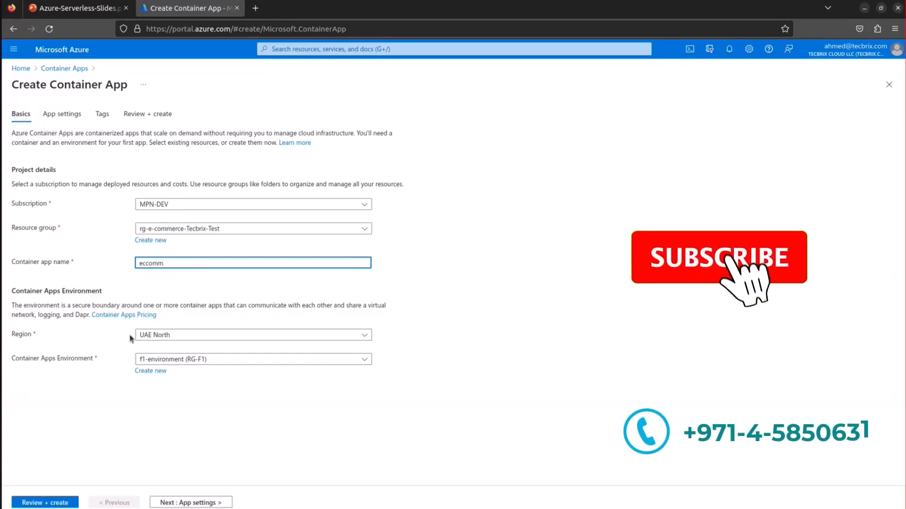
Look through the regions available for the container app.
left_click(215, 336)
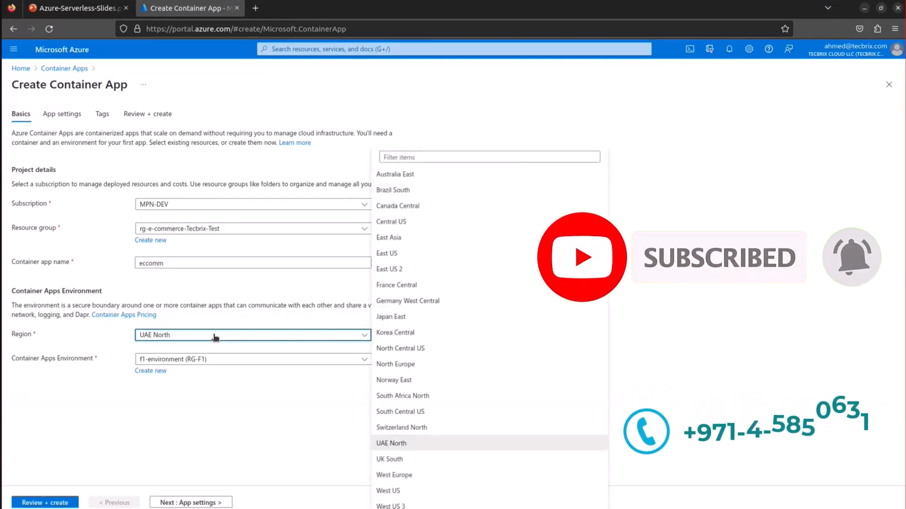
left_click(215, 337)
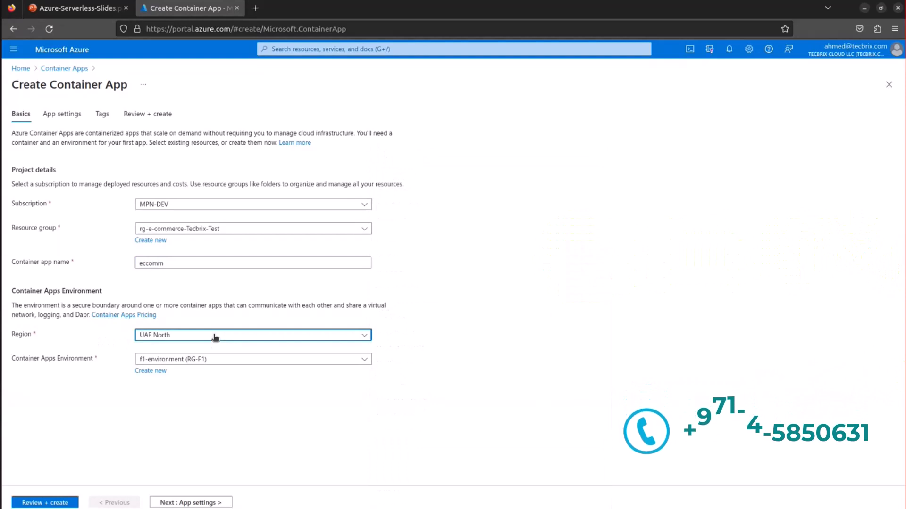
left_click(215, 337)
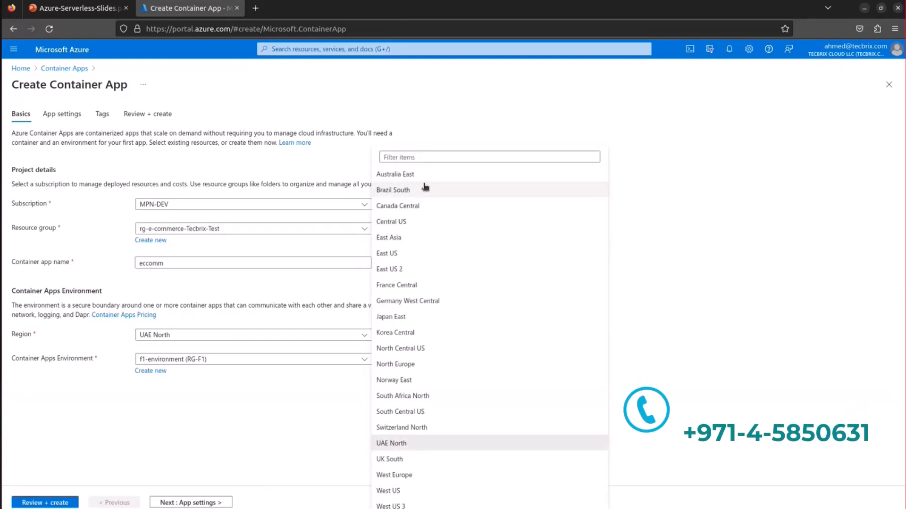
left_click(257, 347)
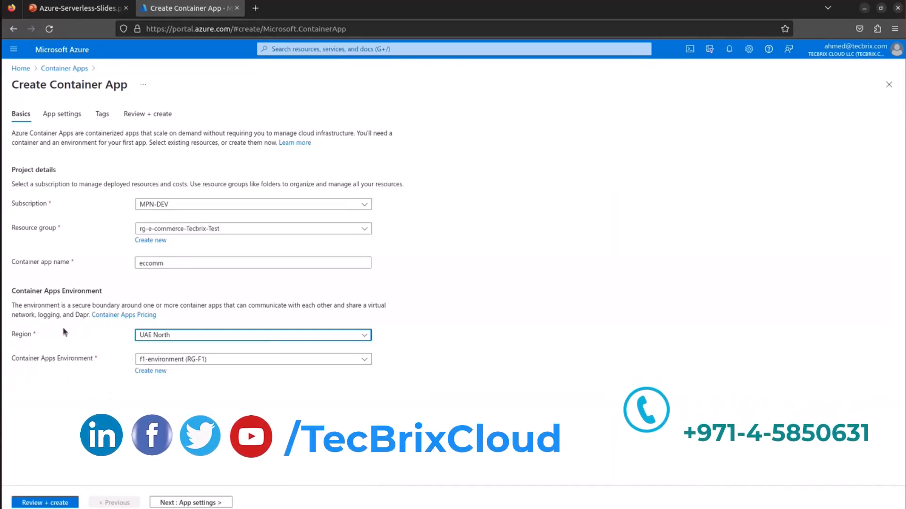
Start a new Container Apps environment for the app and name it masterclass-env.
left_click(151, 372)
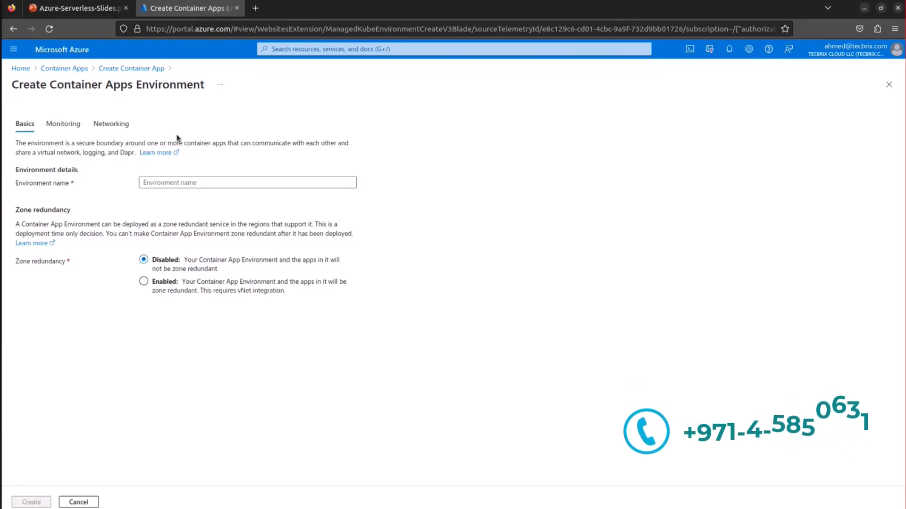
left_click(168, 184)
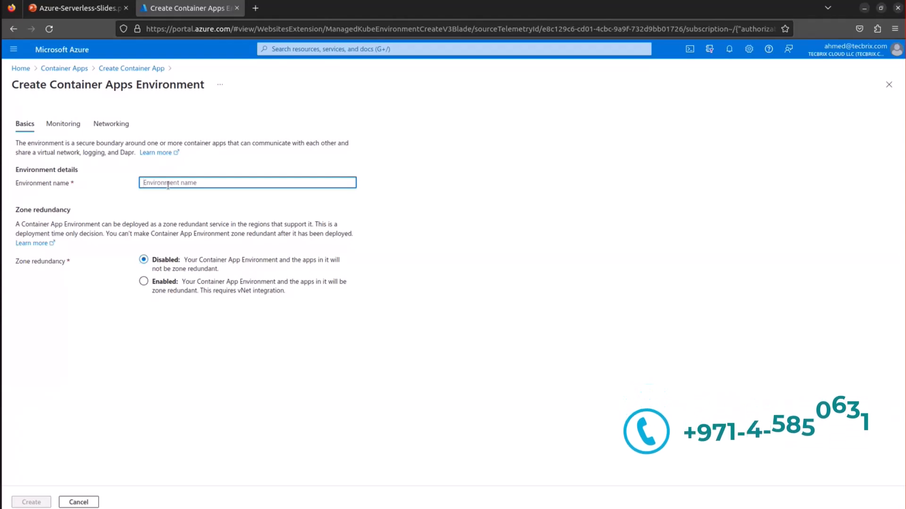
type("master")
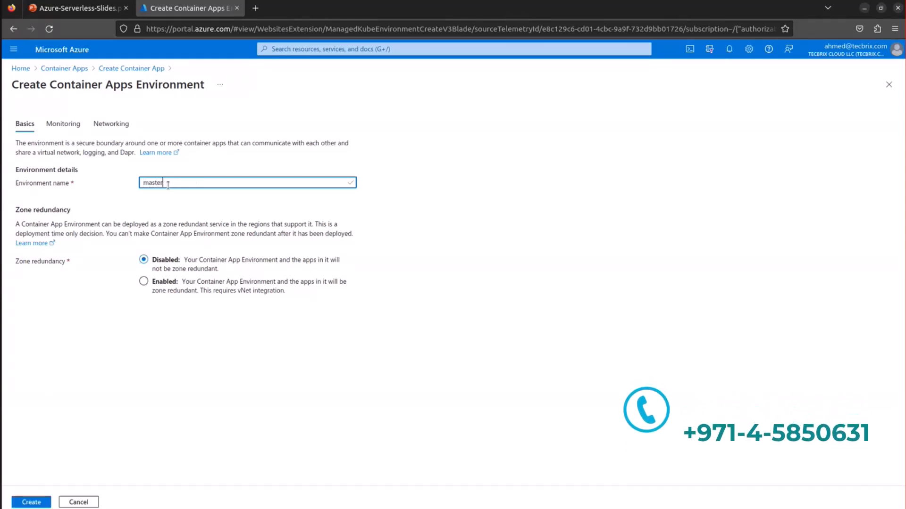
type("sclass \\")
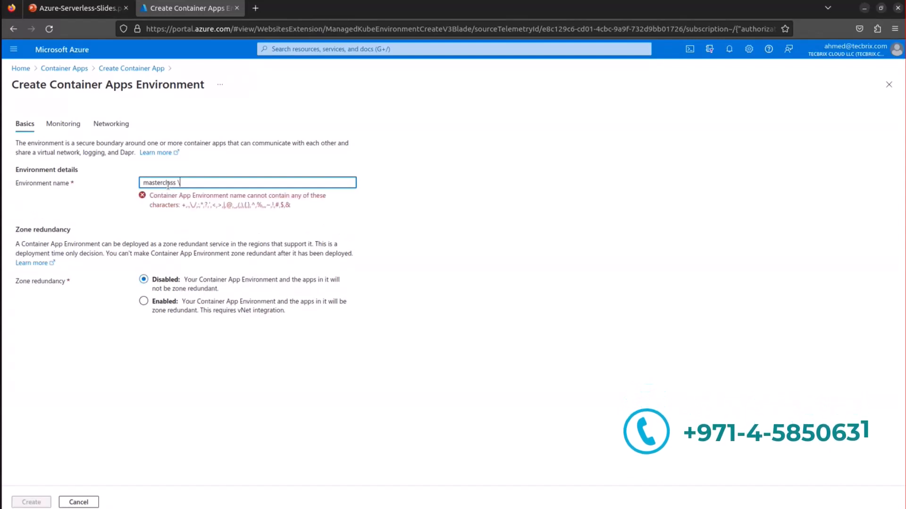
type("env")
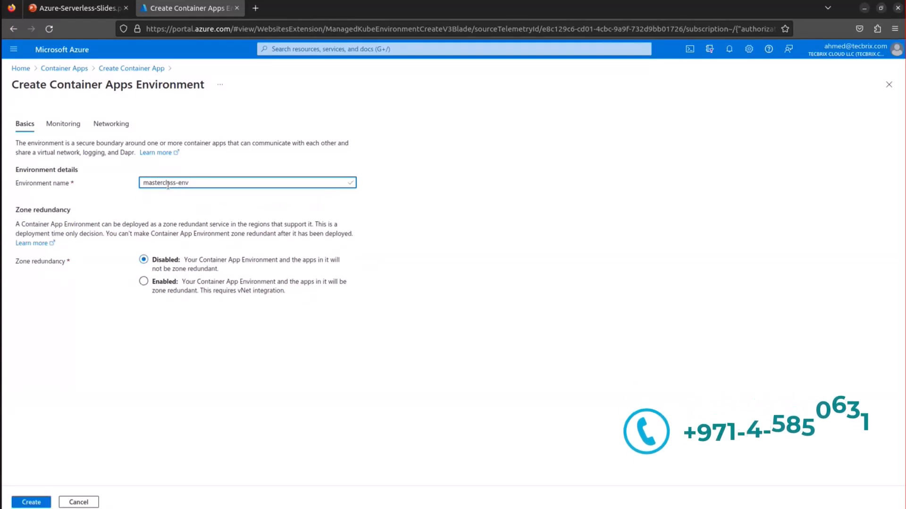
Add a new Log Analytics workspace named masterclass-log for the environment's monitoring.
left_click(63, 124)
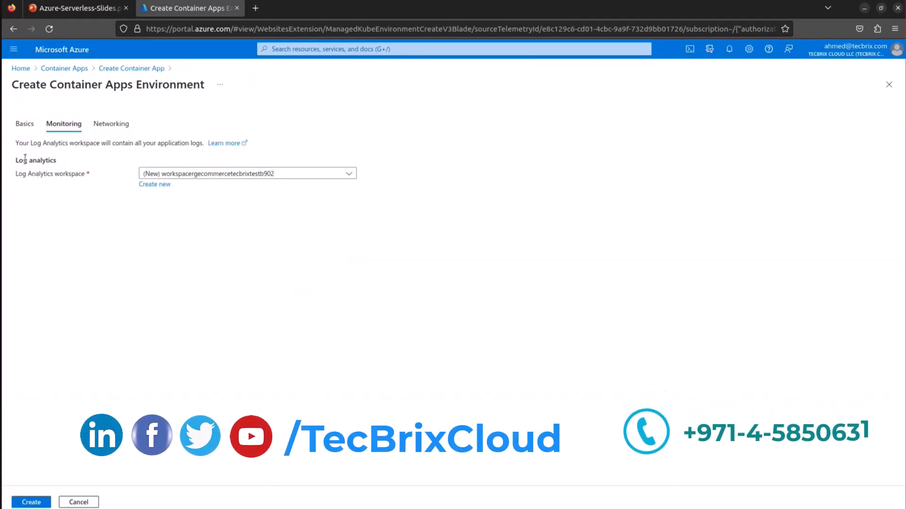
left_click_drag(36, 158, 56, 161)
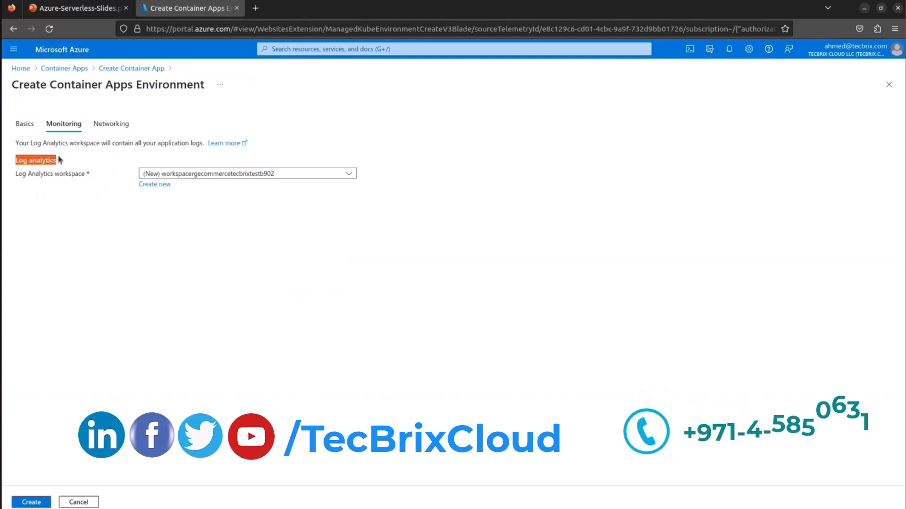
left_click(66, 211)
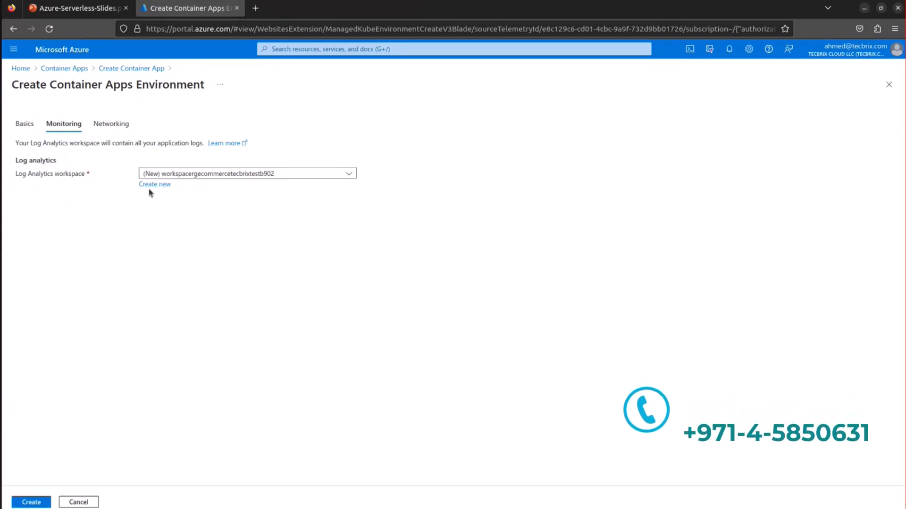
left_click(183, 176)
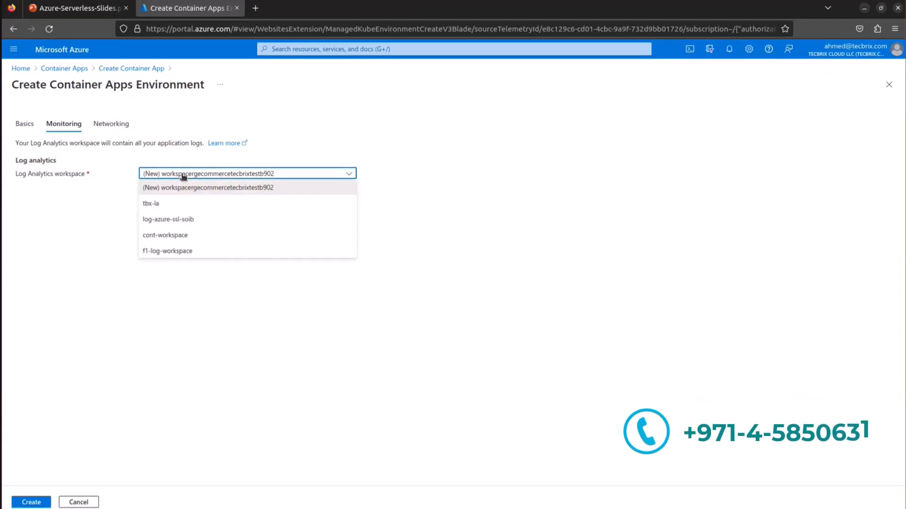
left_click(184, 176)
left_click(155, 184)
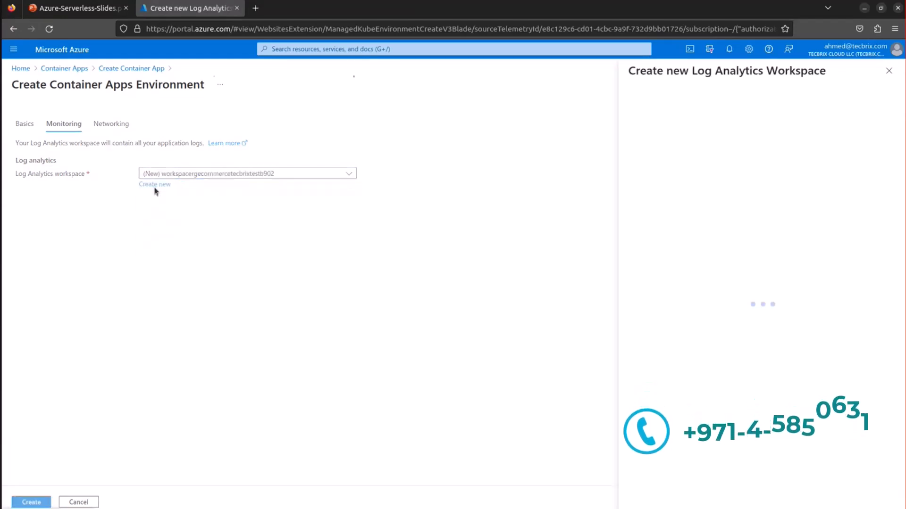
key("ctrl+a")
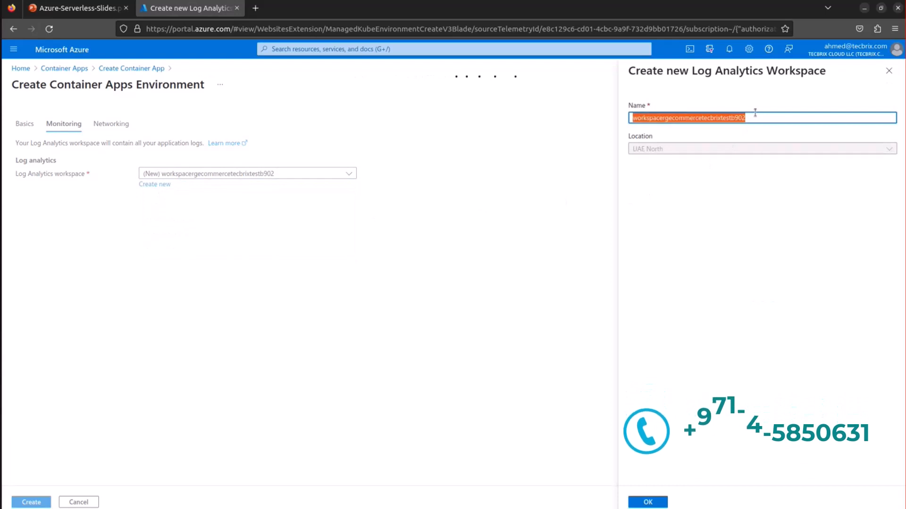
key("BackSpace")
type("m")
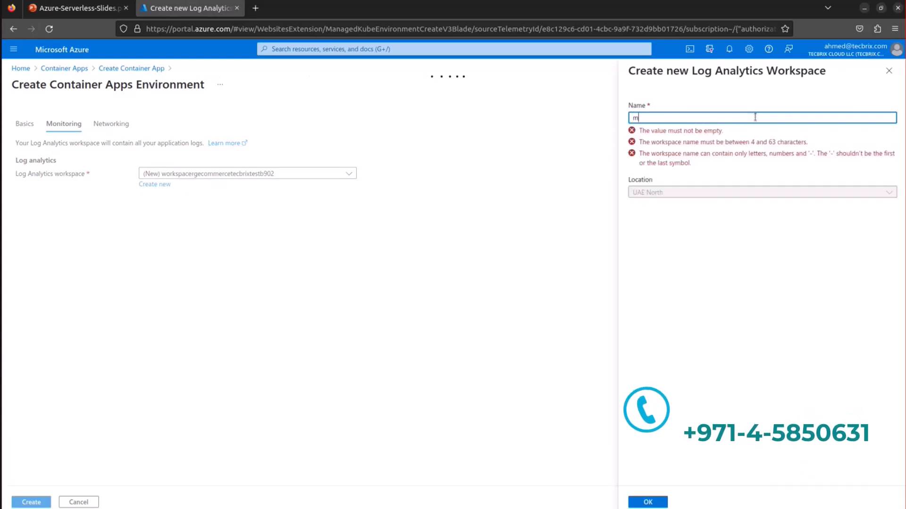
type("astercla")
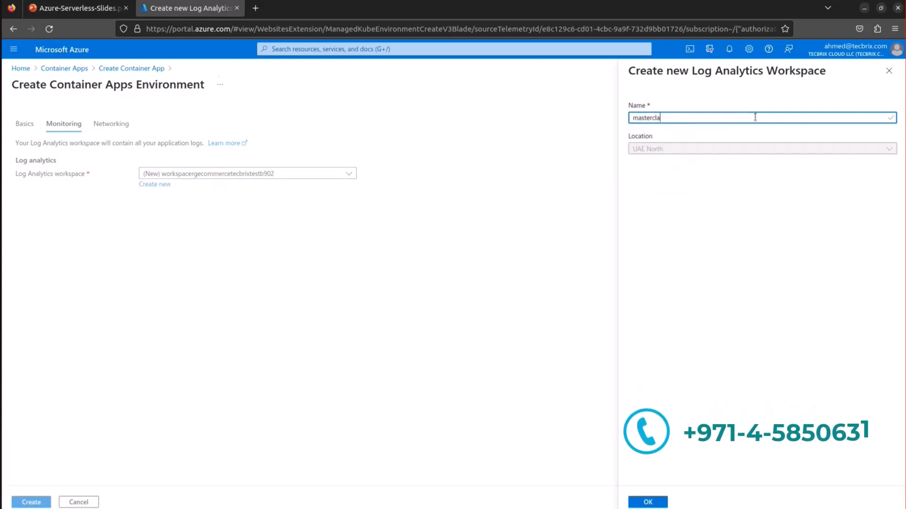
type("ss-log")
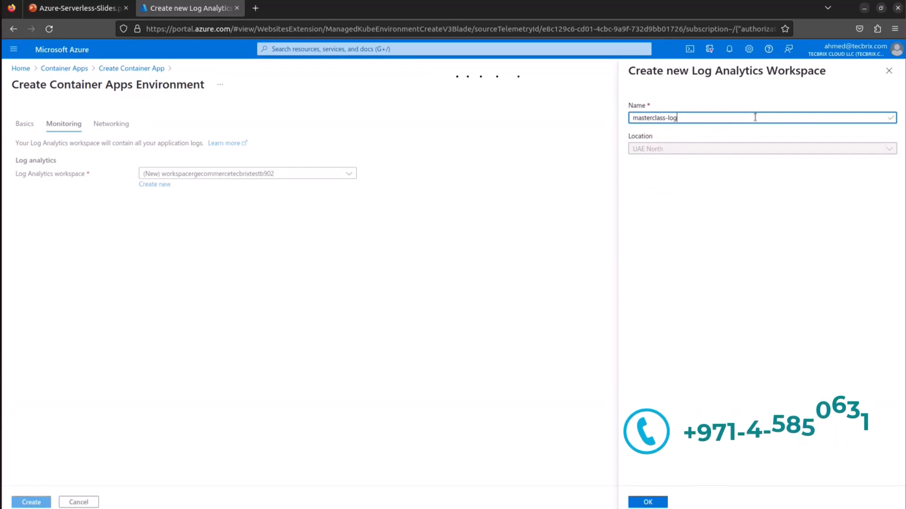
left_click(665, 503)
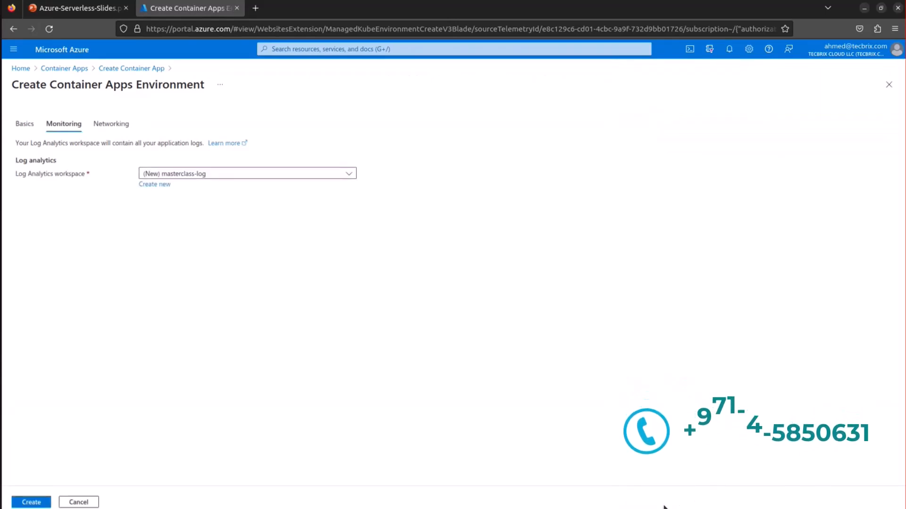
Look over the environment's virtual network options, set the use of an own virtual network to No, and create the environment.
left_click(120, 126)
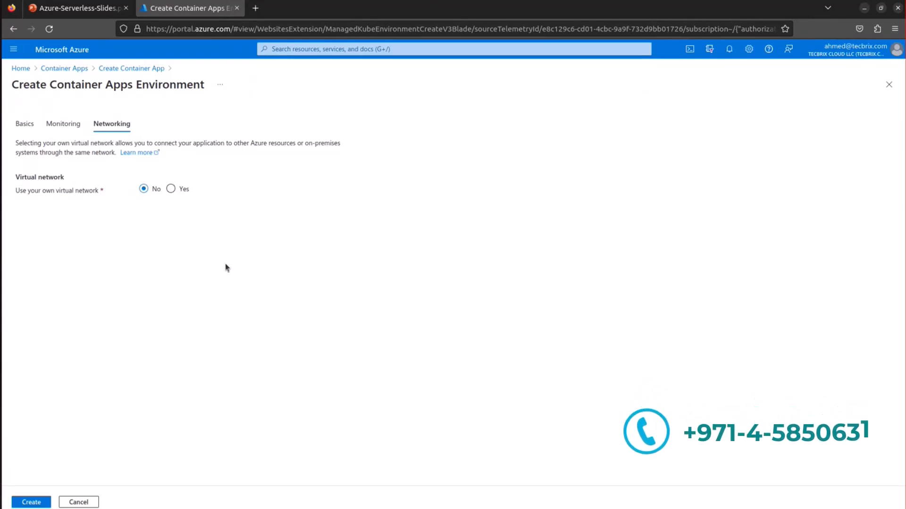
left_click(171, 189)
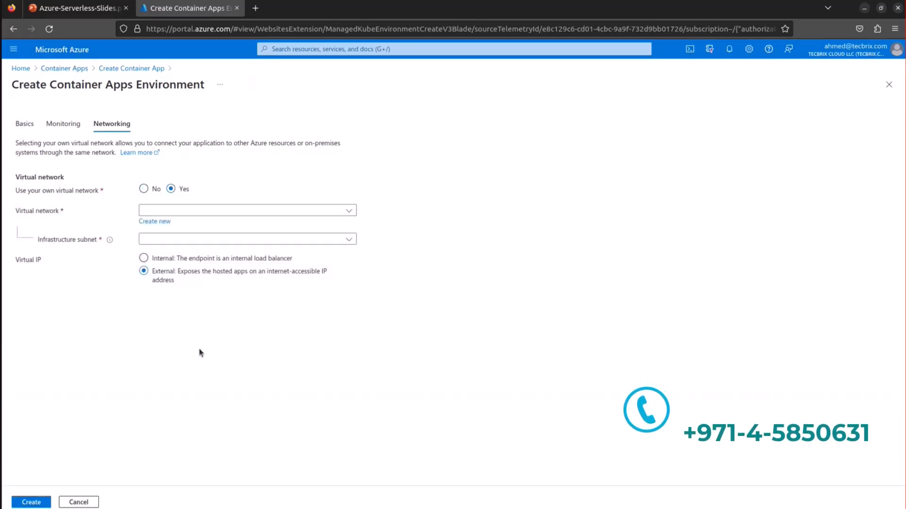
left_click(309, 214)
left_click(308, 215)
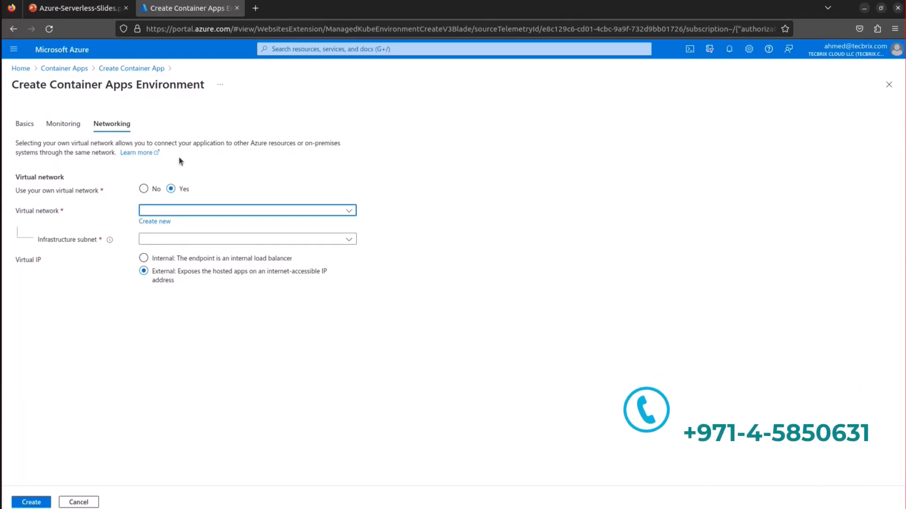
left_click(143, 189)
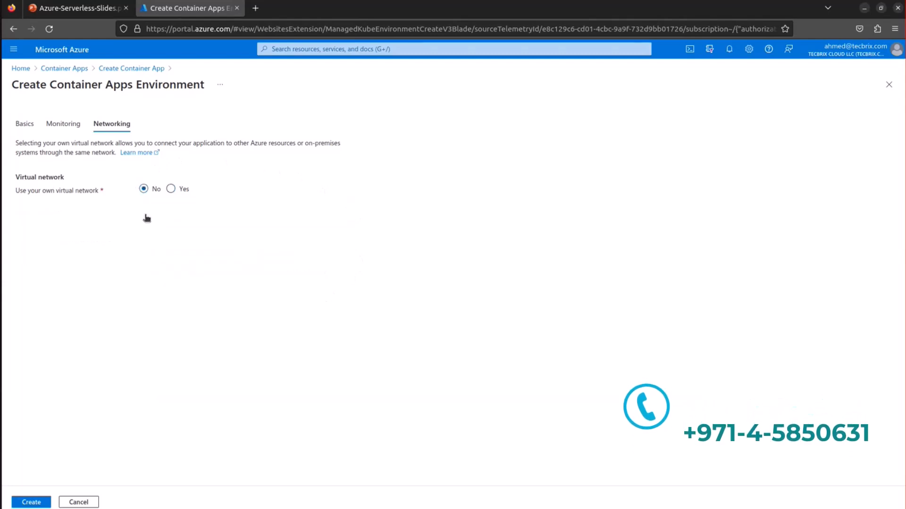
left_click(31, 502)
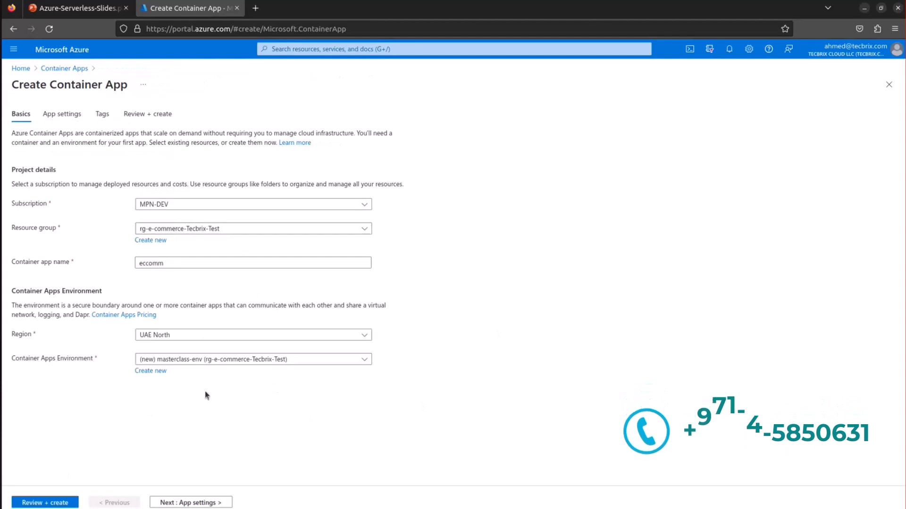
Turn off the quickstart image in the app settings and choose ecommacr.azurecr.io as the Azure Container Registry.
left_click(62, 116)
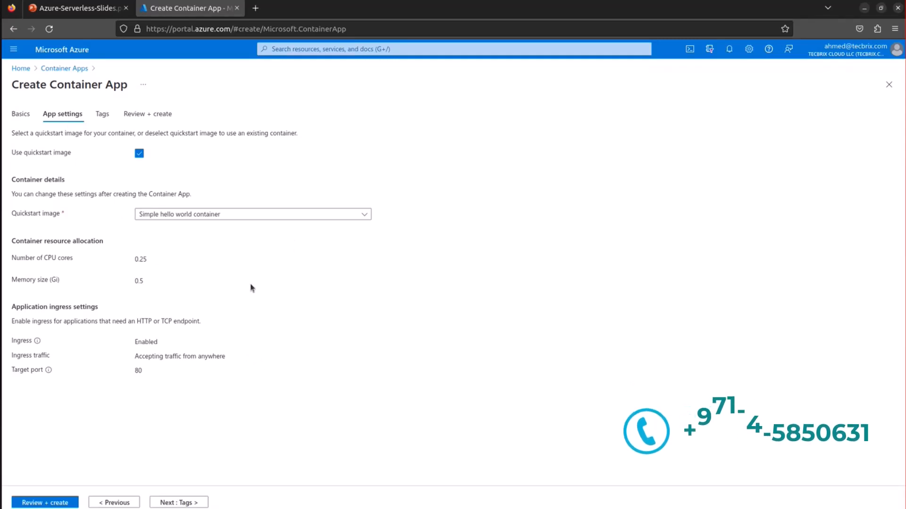
left_click(139, 153)
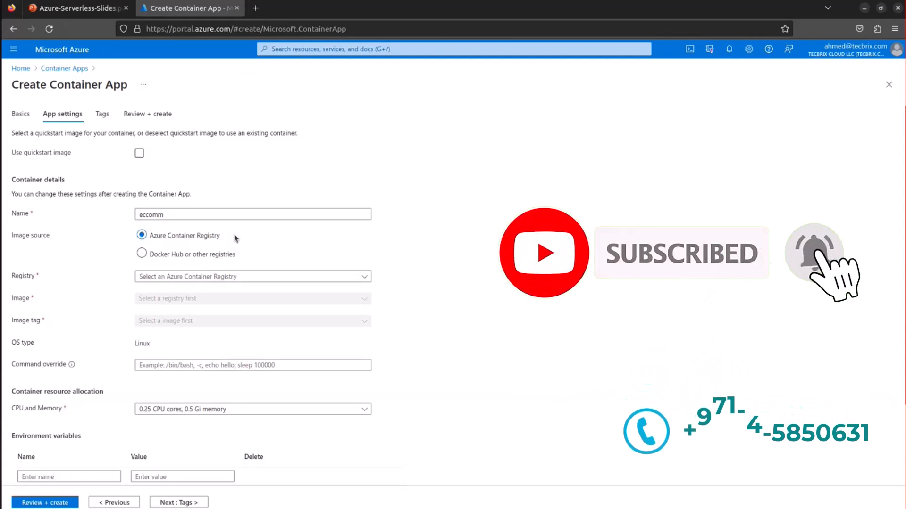
left_click(229, 277)
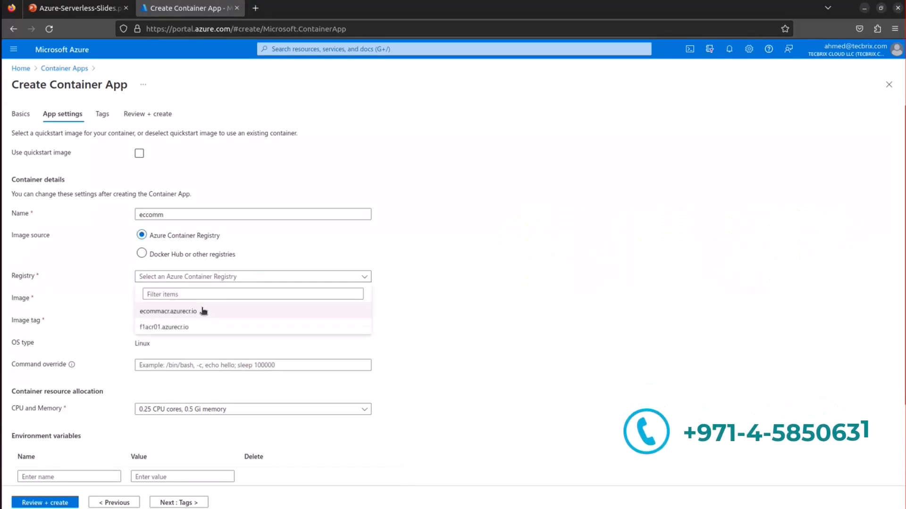
left_click(212, 312)
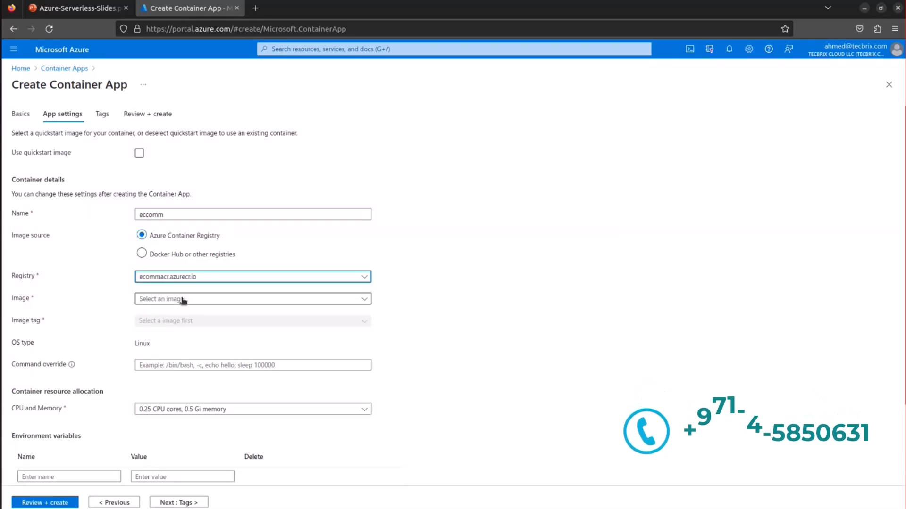
Choose ecommapp001 as the container image and latest as its image tag.
left_click(183, 300)
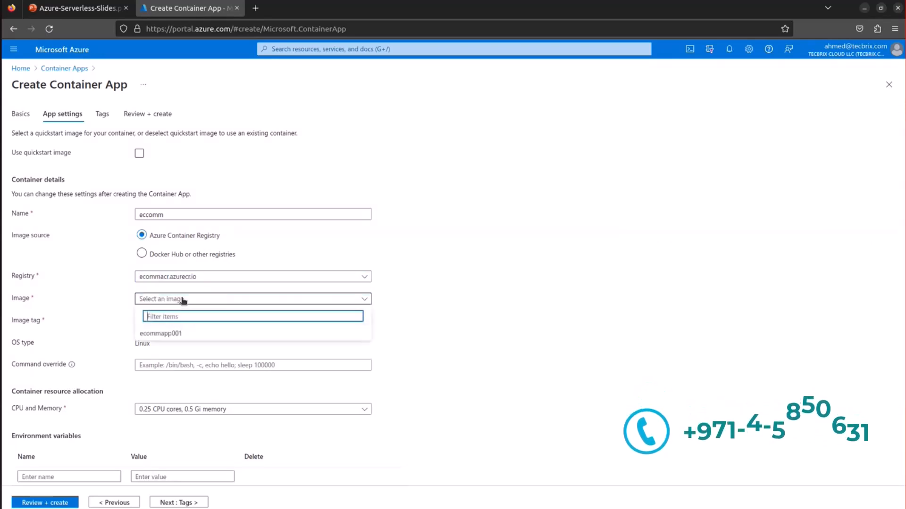
left_click(198, 330)
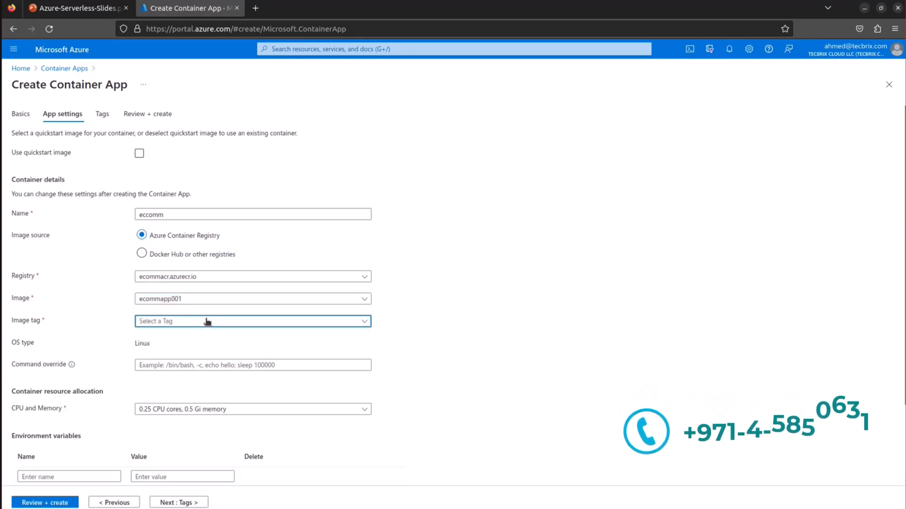
left_click(198, 325)
left_click(178, 357)
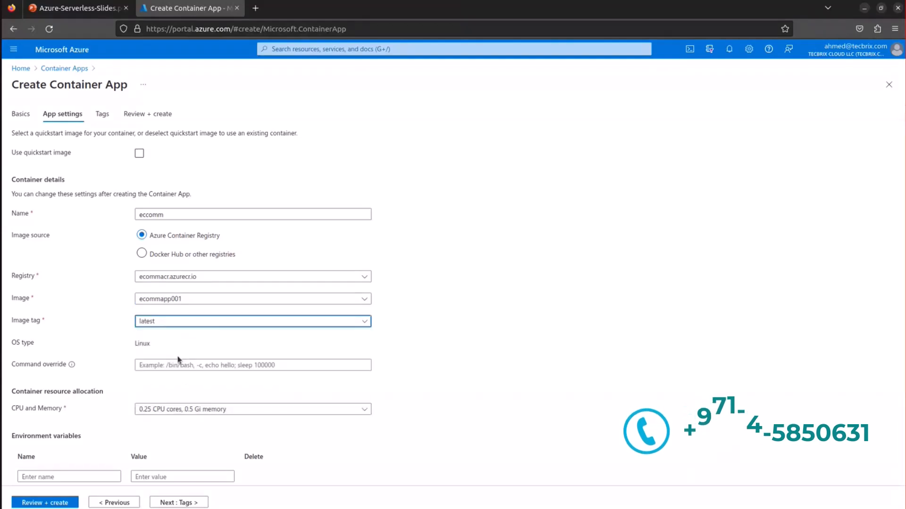
Set the container's resource allocation to 0.25 CPU cores and 0.5 Gi memory.
scroll(228, 304, "down", 2)
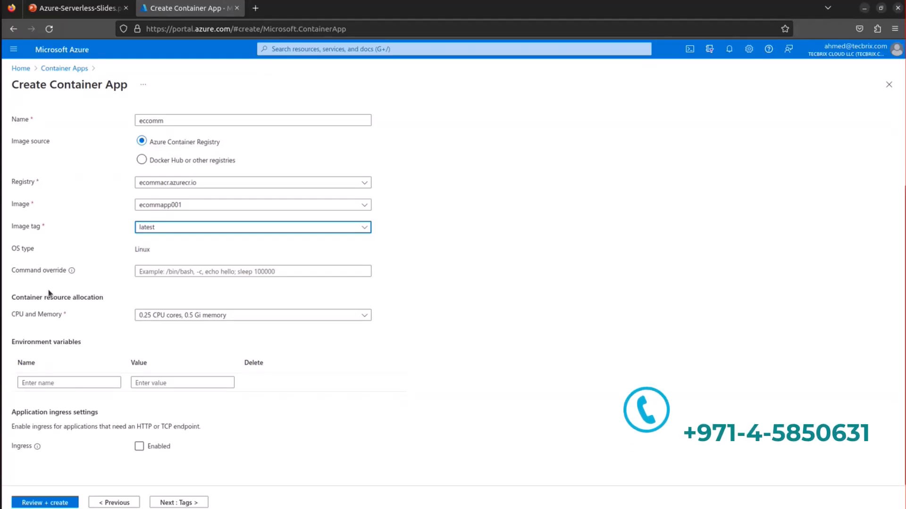
left_click(13, 299)
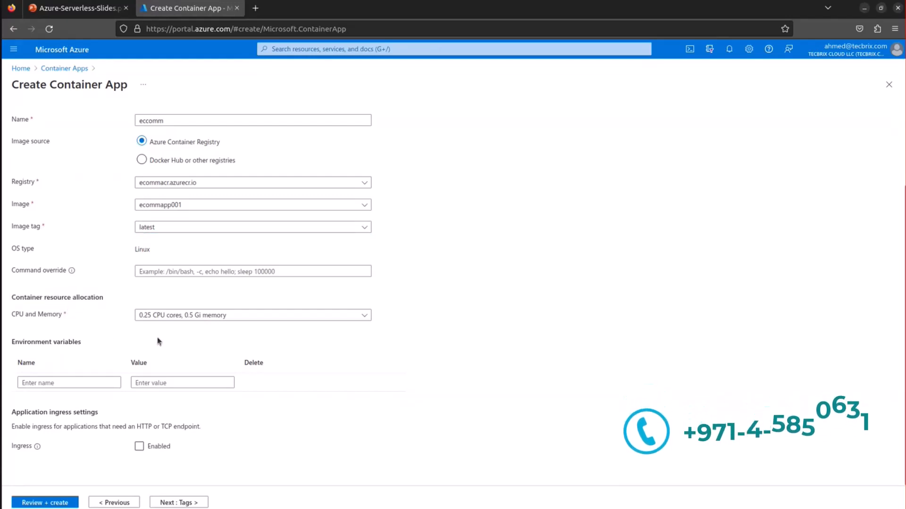
left_click(189, 317)
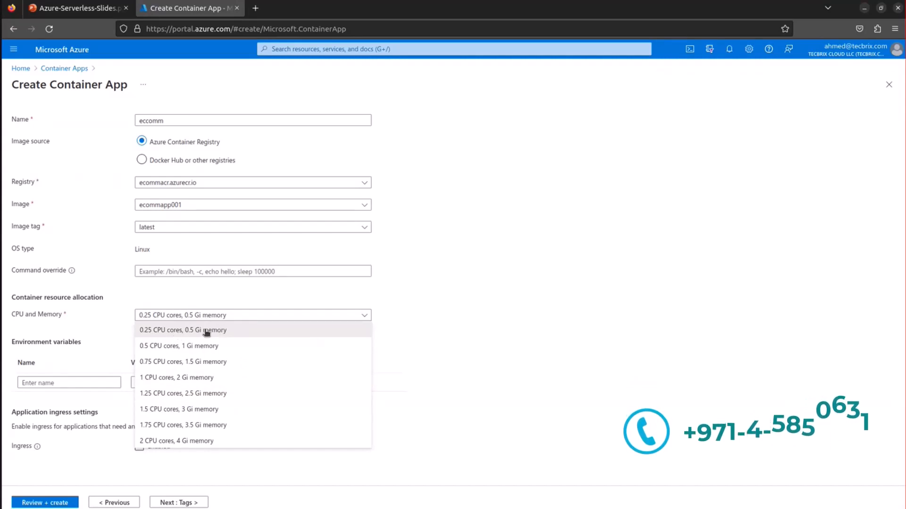
left_click(234, 331)
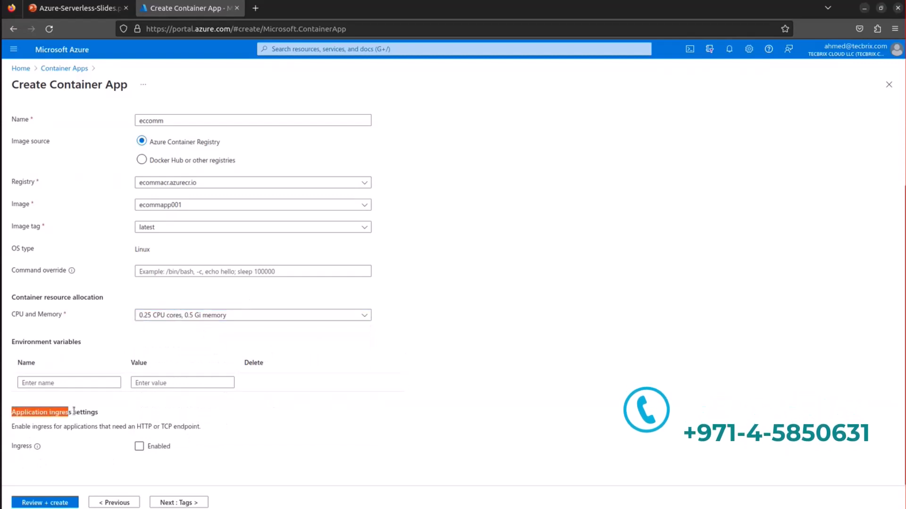
Enable ingress for the container app and set it to accept traffic from anywhere.
left_click_drag(74, 412, 103, 409)
left_click(126, 410)
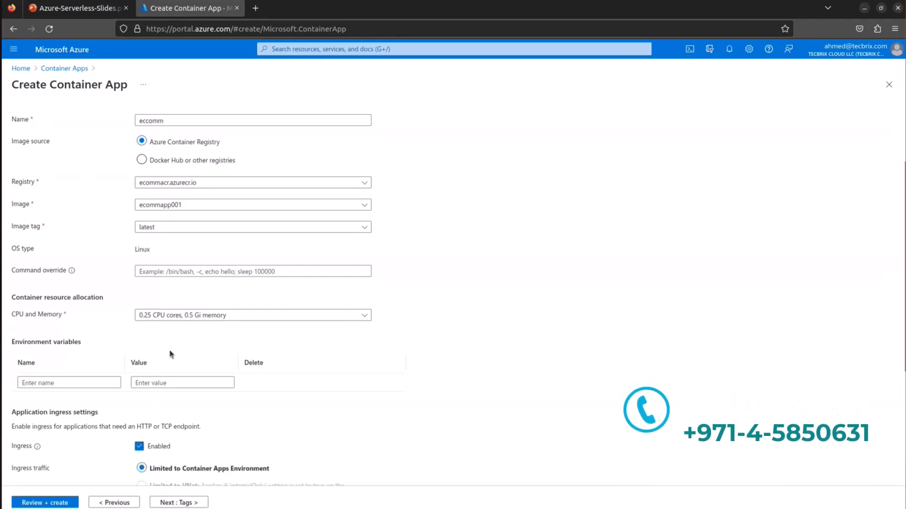
scroll(171, 354, "down", 3)
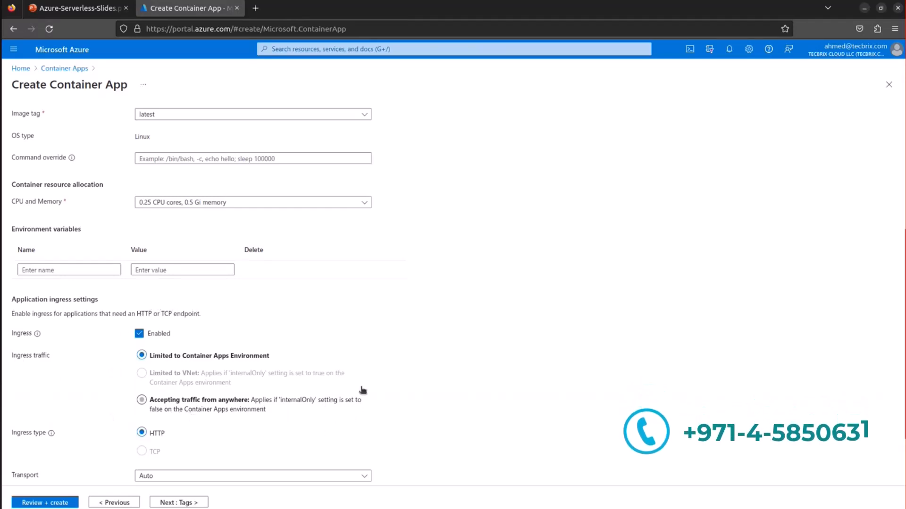
left_click(157, 404)
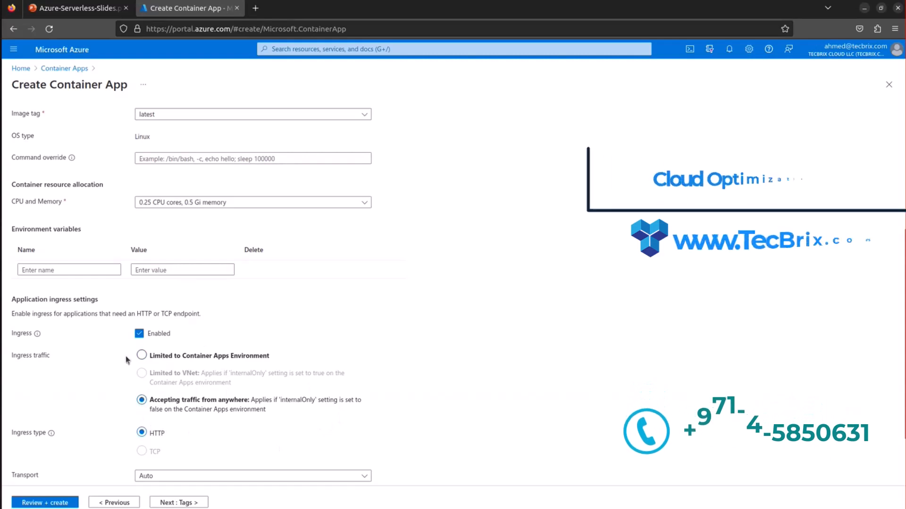
Set the ingress target port to 80.
scroll(251, 241, "down", 2)
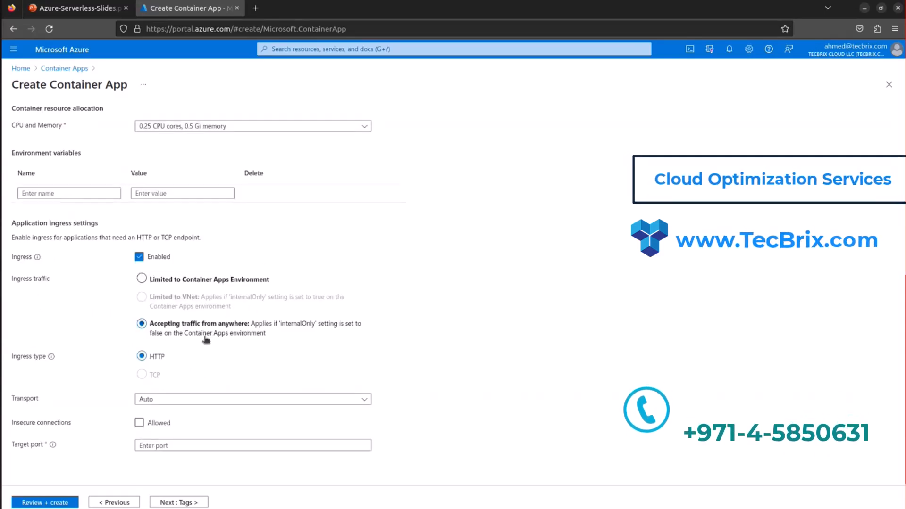
left_click(159, 446)
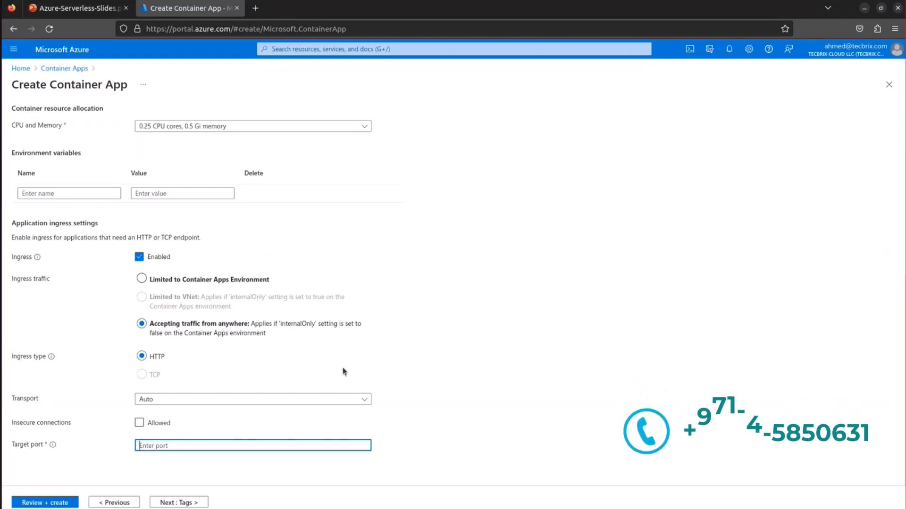
type("80")
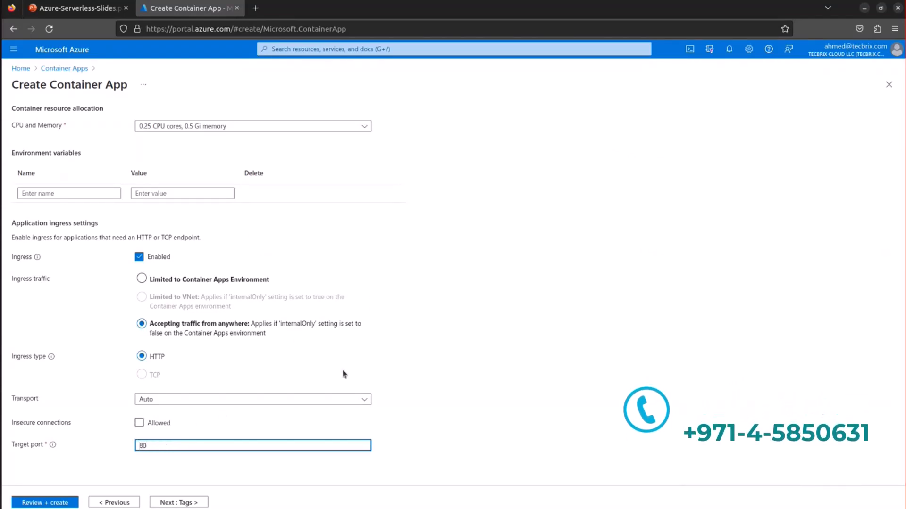
Check the app settings, leave the tags empty, review the configuration summary and create the container app.
scroll(346, 398, "up", 5)
scroll(346, 398, "up", 2)
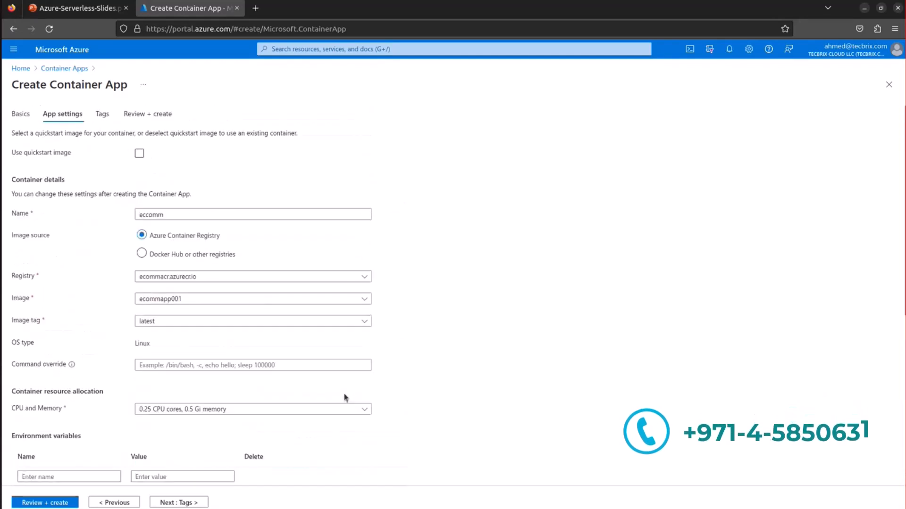
scroll(244, 214, "down", 5)
scroll(244, 214, "up", 6)
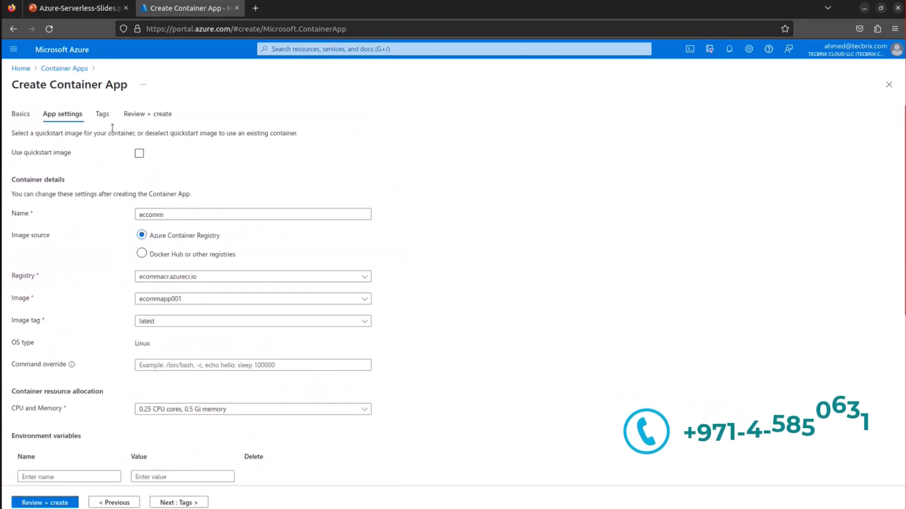
left_click(103, 114)
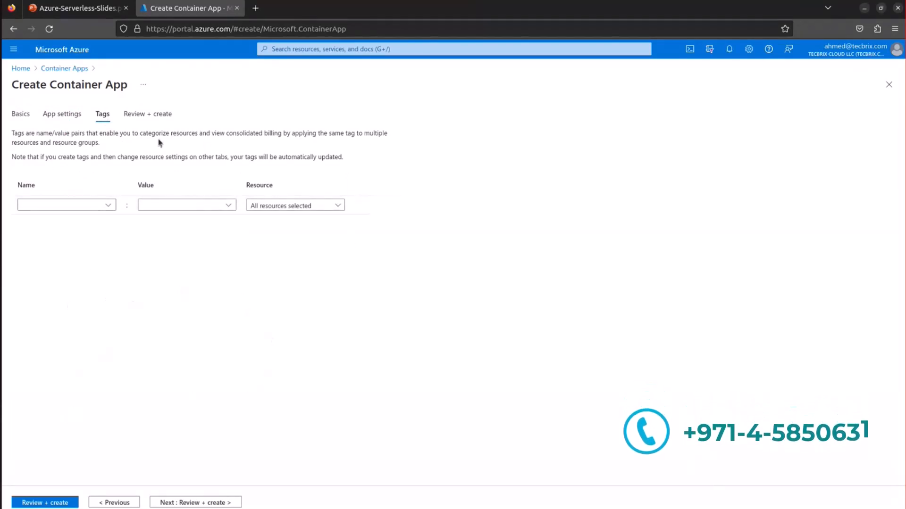
left_click(145, 117)
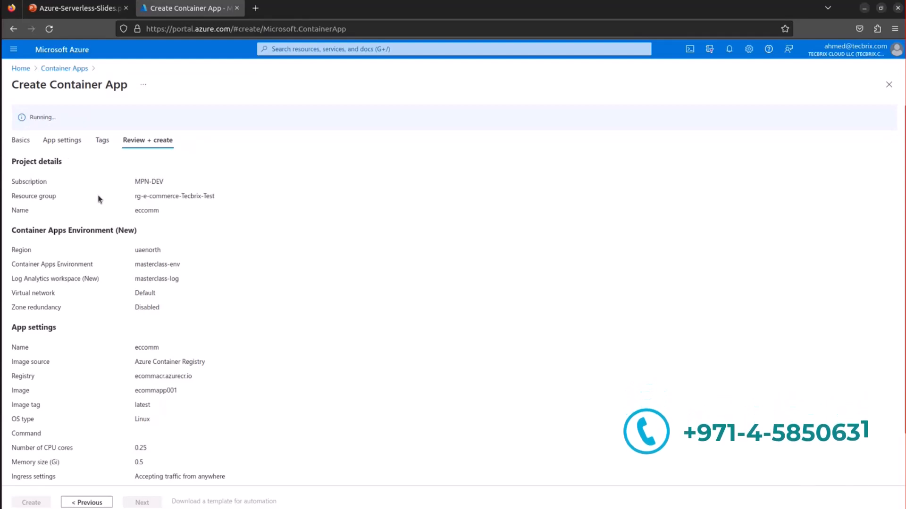
scroll(121, 177, "down", 1)
scroll(122, 177, "up", 1)
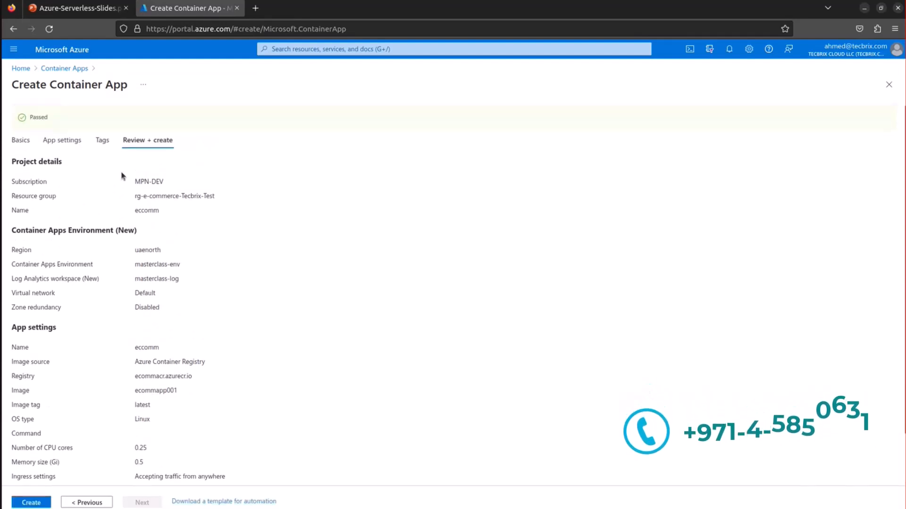
scroll(121, 176, "down", 1)
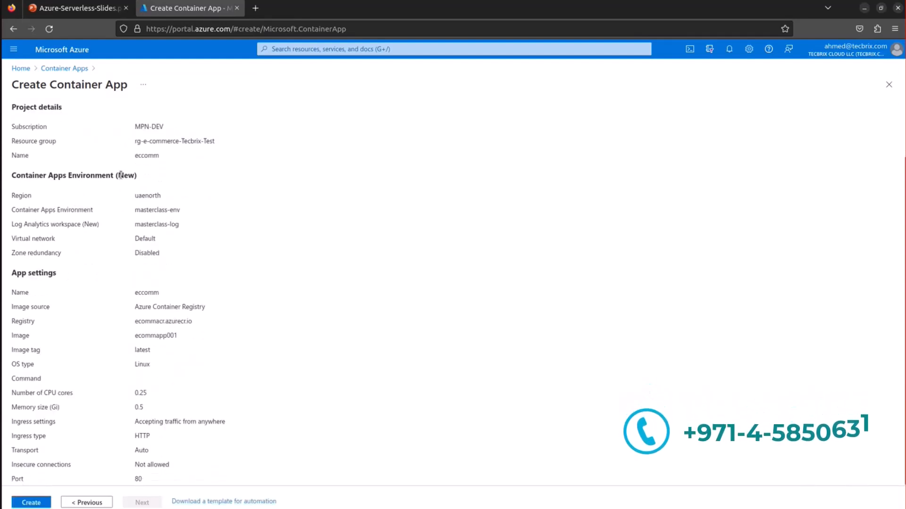
left_click(35, 503)
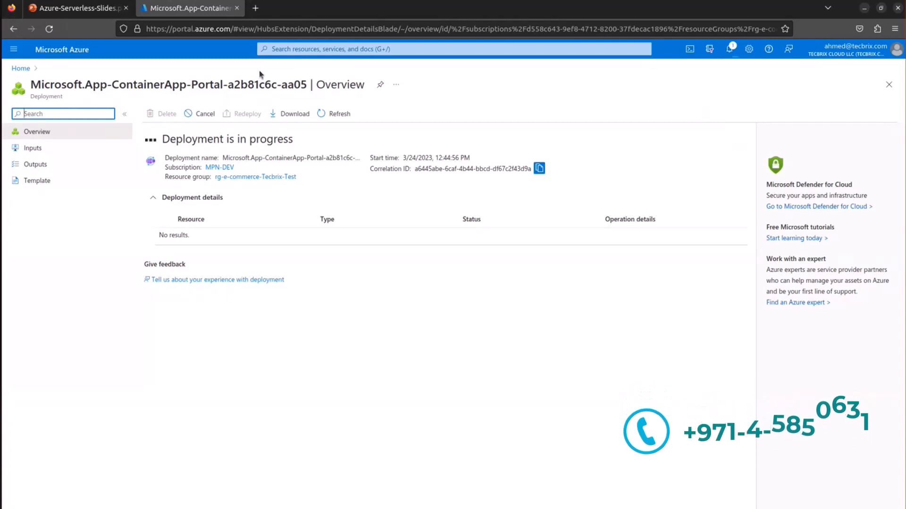
Open the Container Apps list of the Azure portal in a new browser tab and filter it to include all subscriptions.
left_click(259, 12)
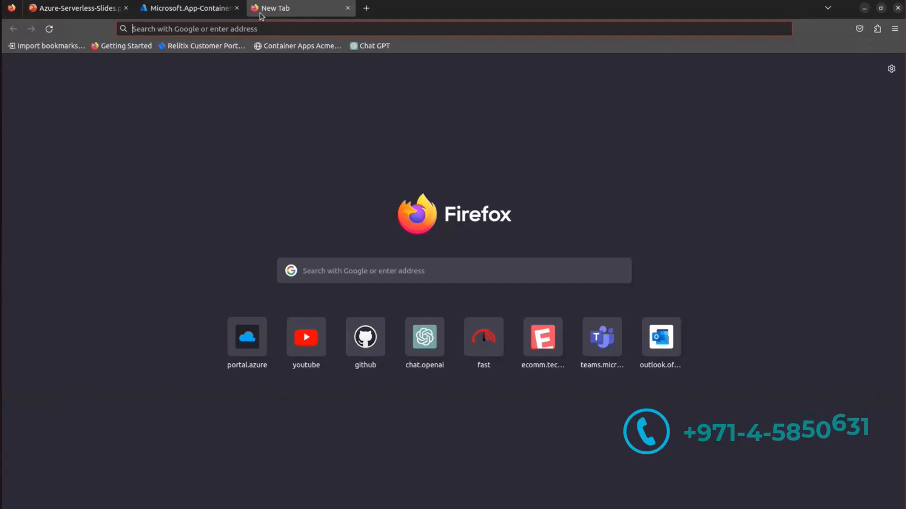
left_click(246, 336)
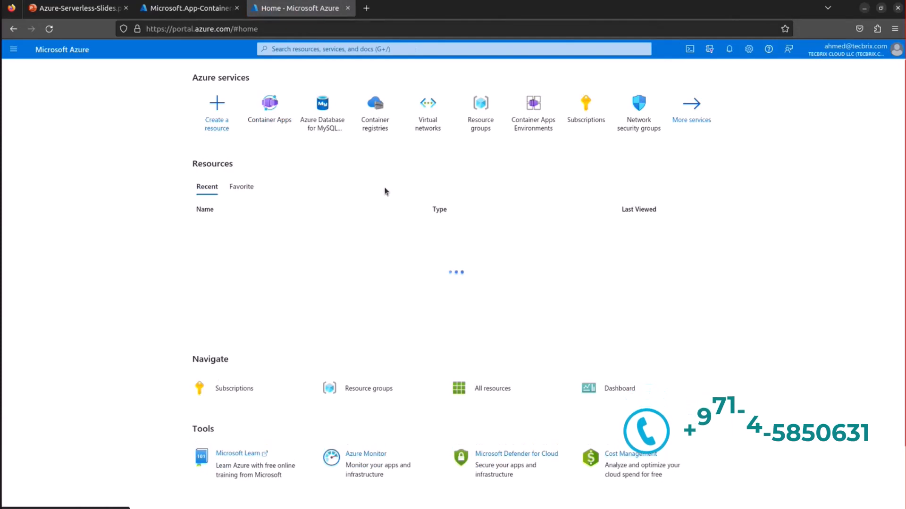
left_click(270, 107)
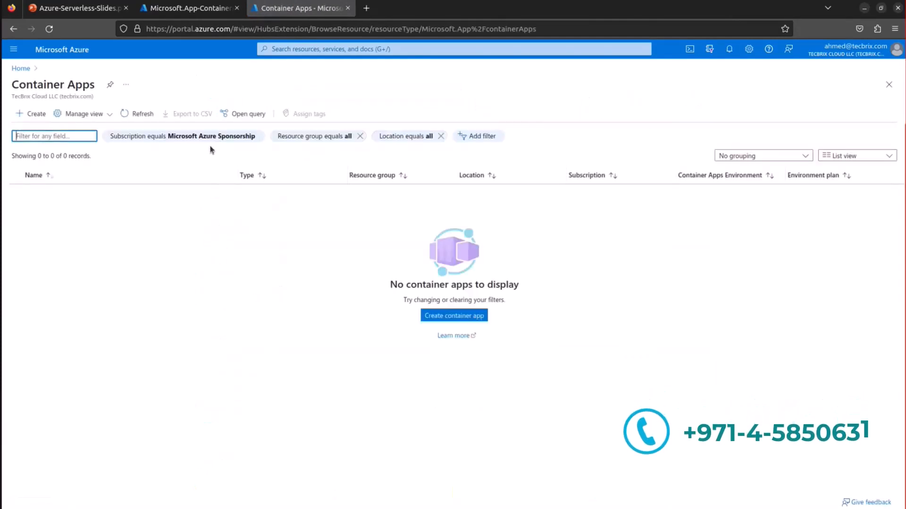
left_click(207, 137)
left_click(125, 230)
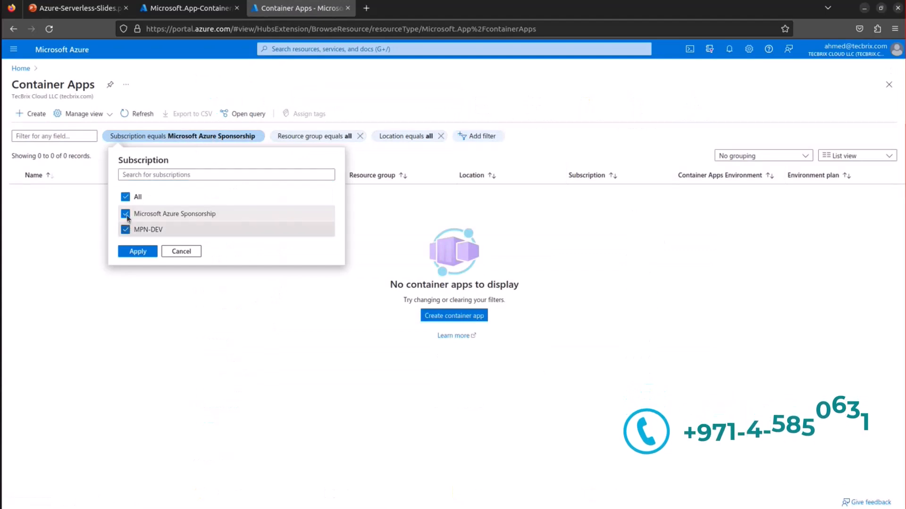
left_click(138, 251)
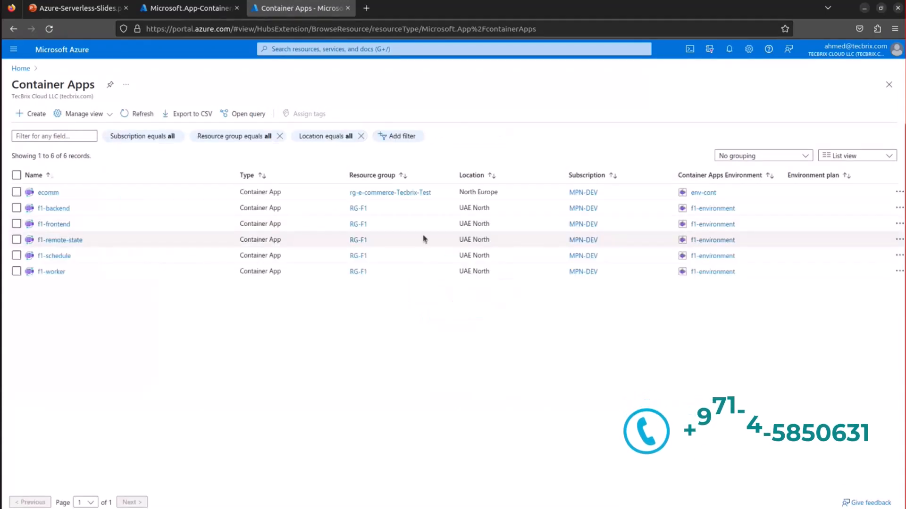
Open the existing ecomm container app and look over its overview and available settings, application and monitoring sections.
left_click(49, 192)
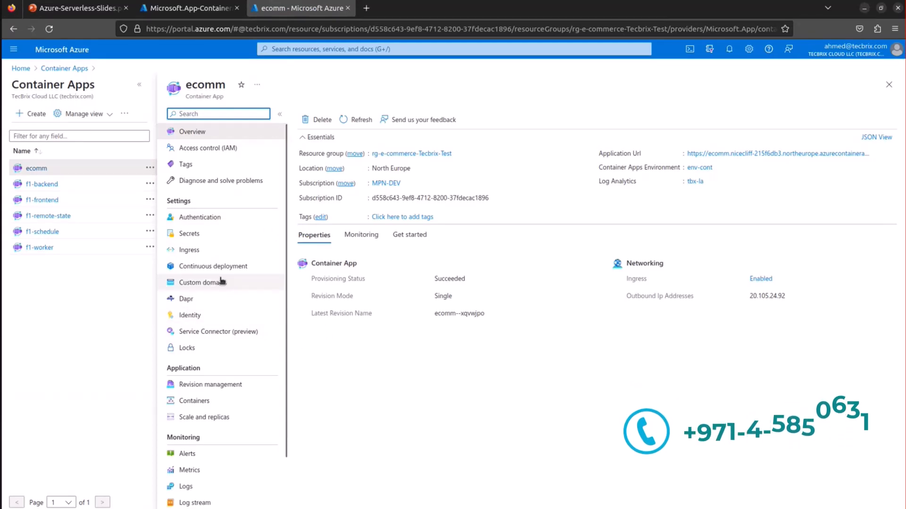
scroll(220, 250, "down", 3)
scroll(233, 180, "up", 3)
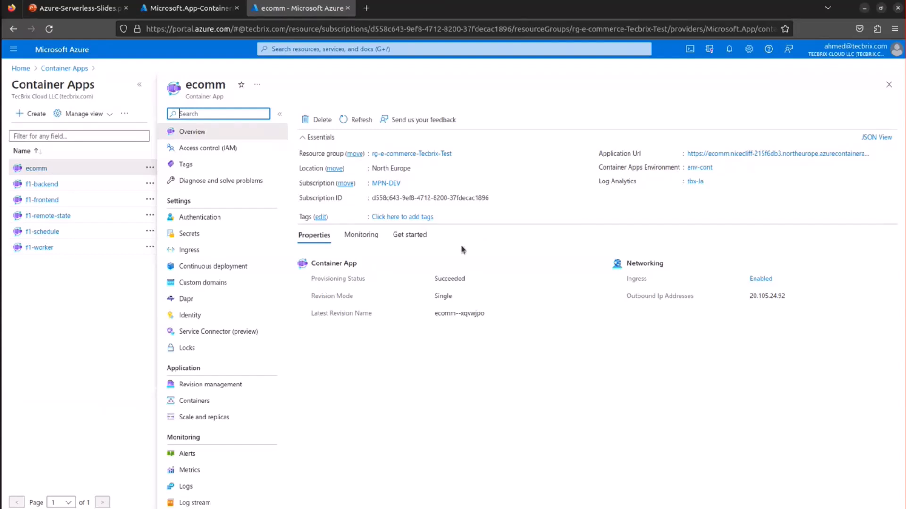
scroll(257, 265, "down", 2)
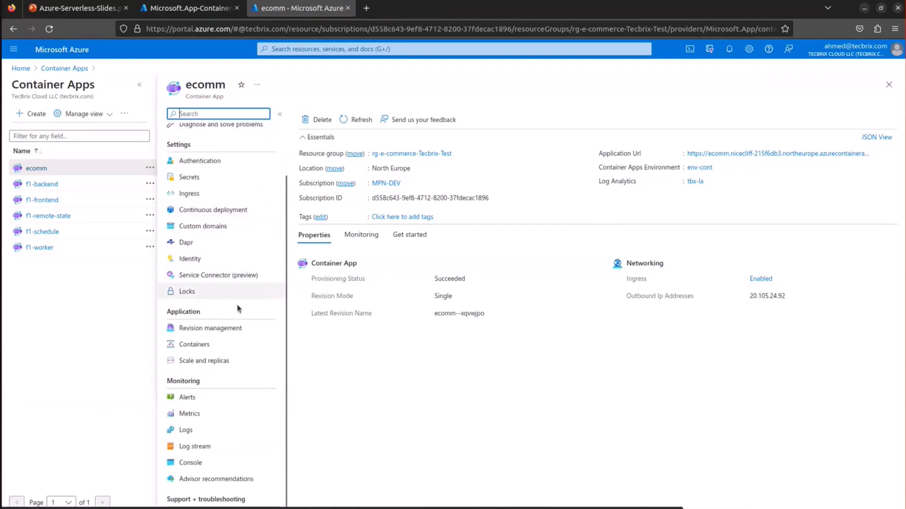
scroll(225, 309, "down", 1)
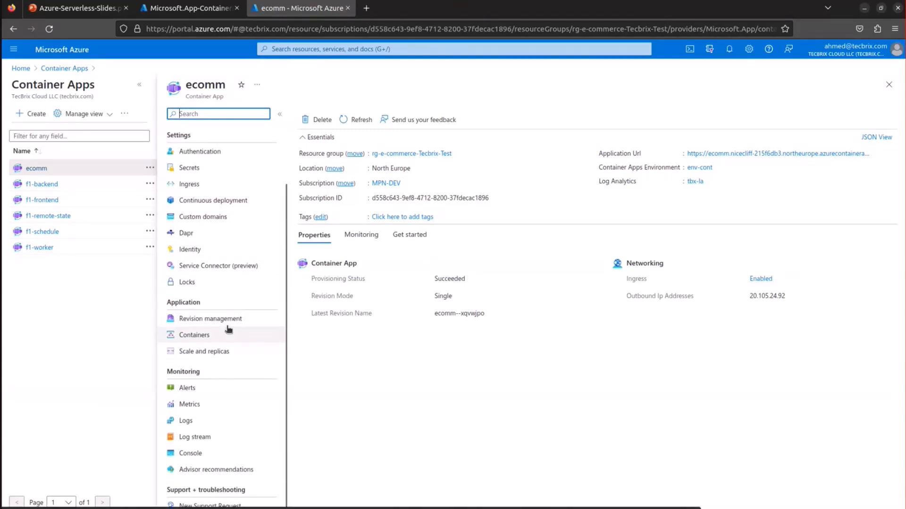
scroll(228, 320, "up", 2)
Open the ecomm app's custom domains and copy the domain ecomm.tecbrixcloud.com.
left_click(227, 273)
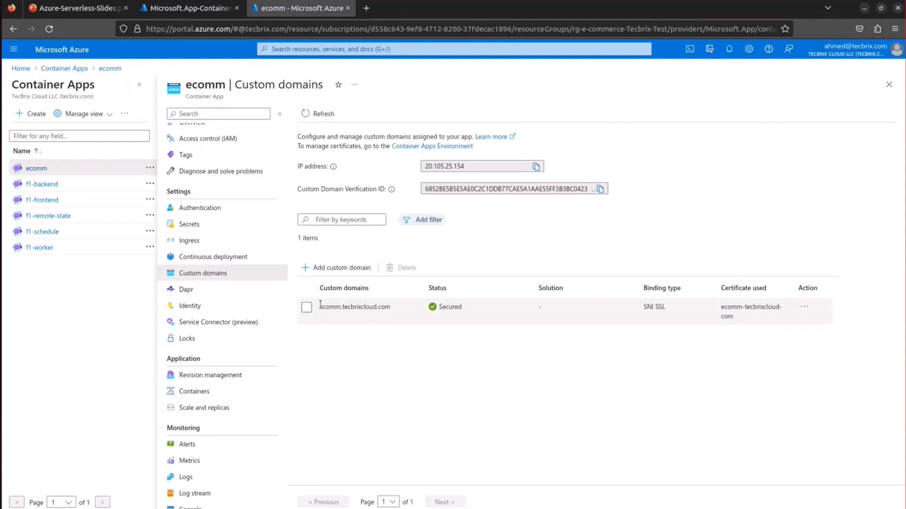
left_click_drag(320, 308, 371, 309)
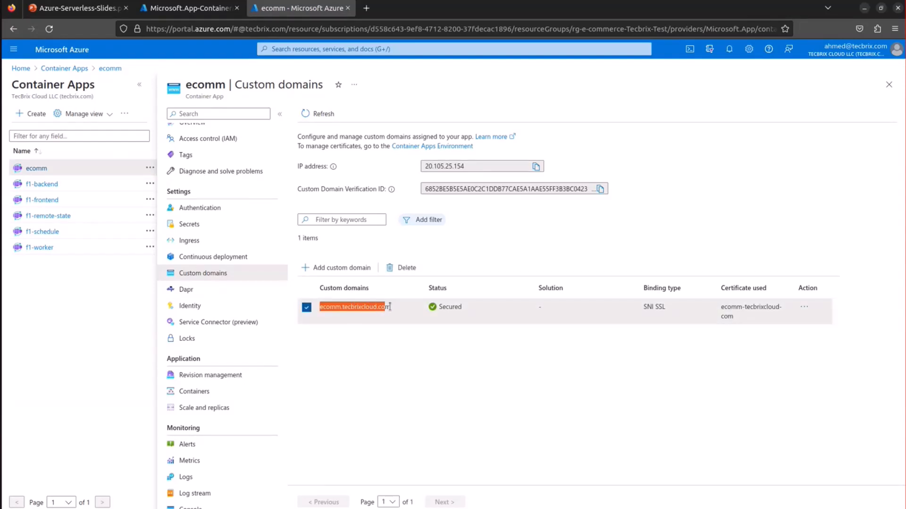
right_click(379, 305)
left_click(404, 388)
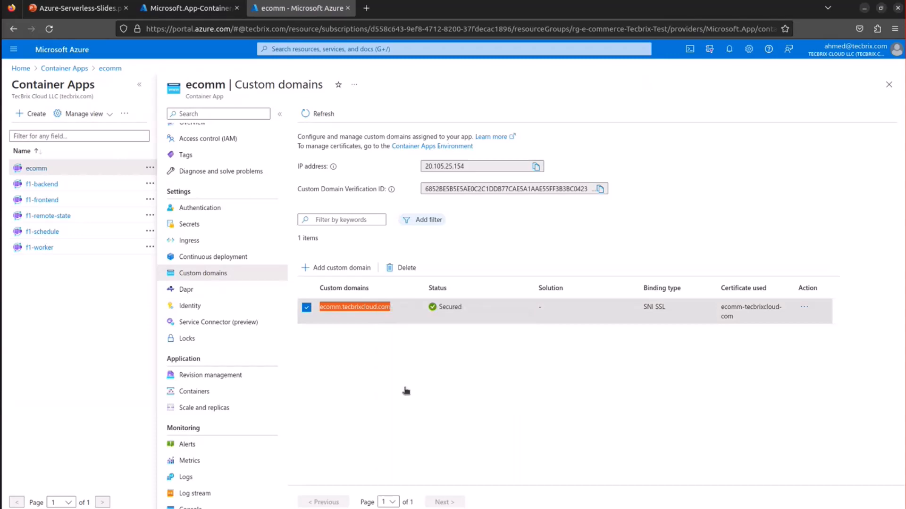
Visit the copied address ecomm.tecbrixcloud.com in a new browser tab.
left_click(366, 8)
right_click(375, 30)
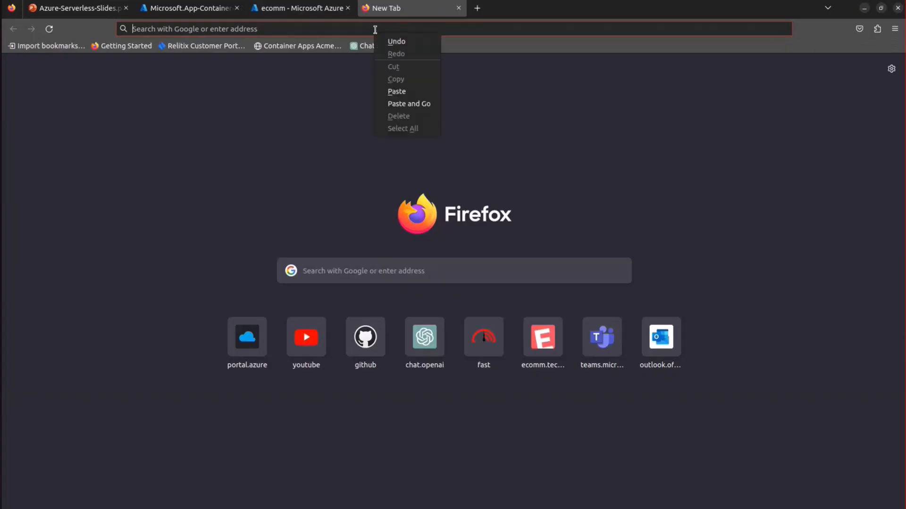
left_click(409, 94)
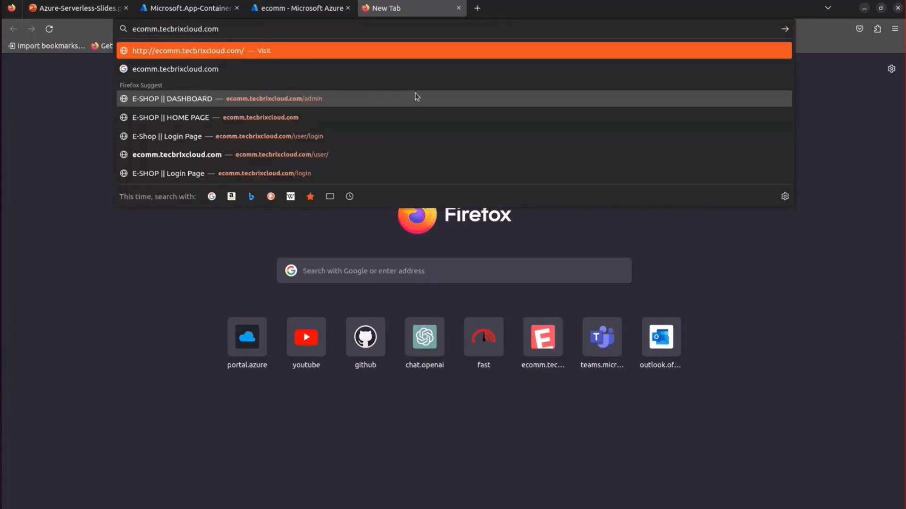
key("Return")
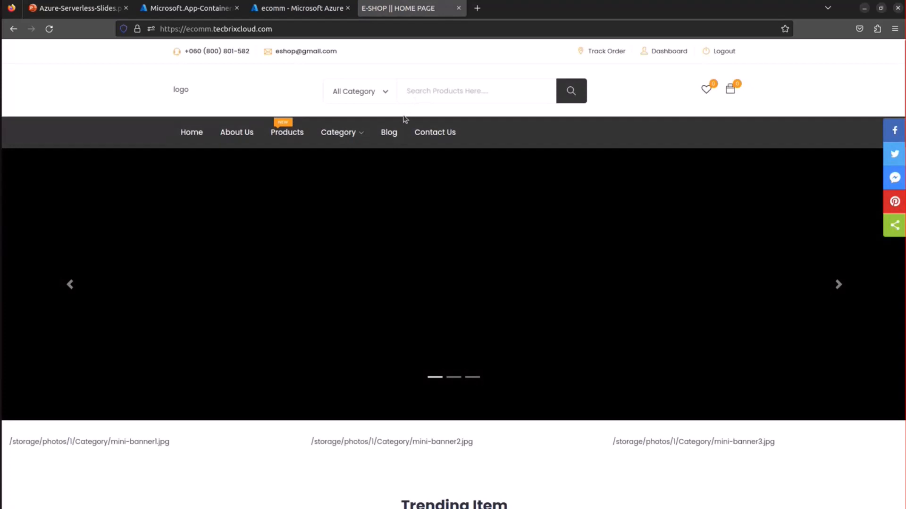
Look through the E-SHOP home page from the main banner down to the latest items.
scroll(403, 118, "down", 6)
scroll(415, 192, "up", 6)
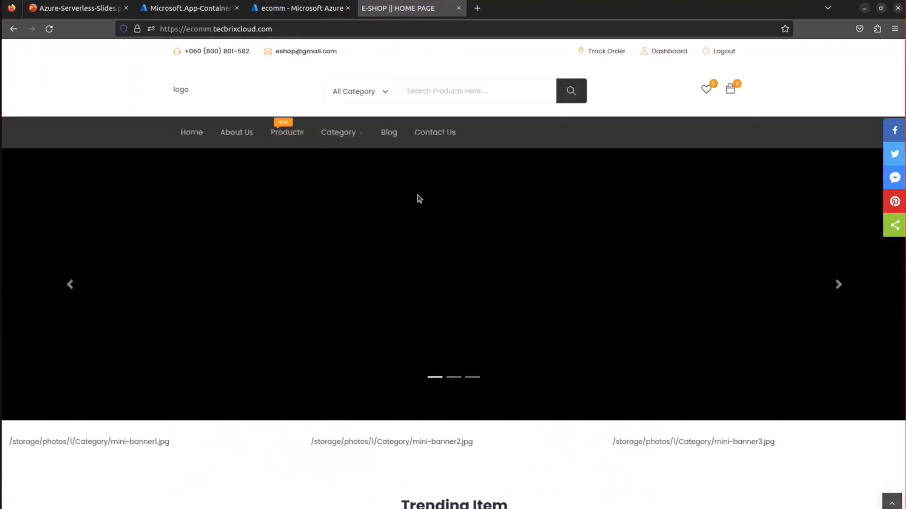
scroll(419, 198, "down", 10)
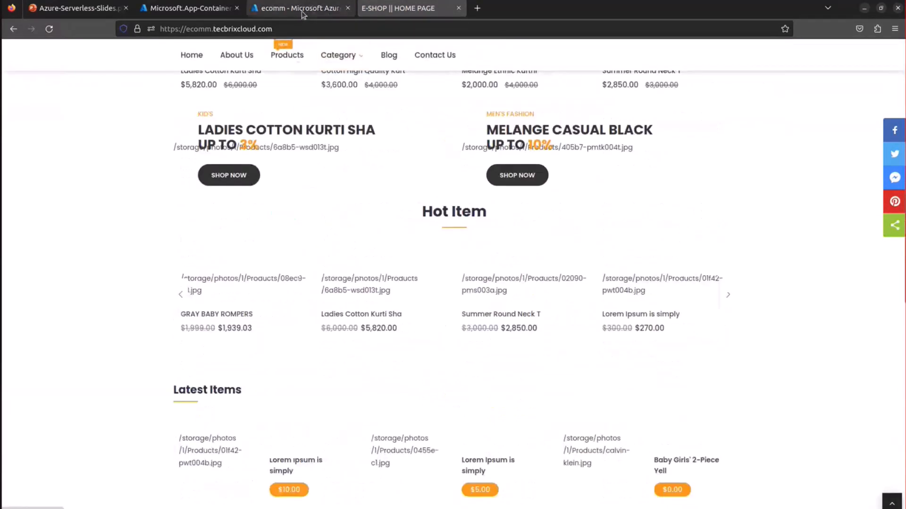
Return to the ecomm container app in the Azure portal and chart its CPU Usage metric, followed by Replica Count.
left_click(302, 11)
left_click(401, 323)
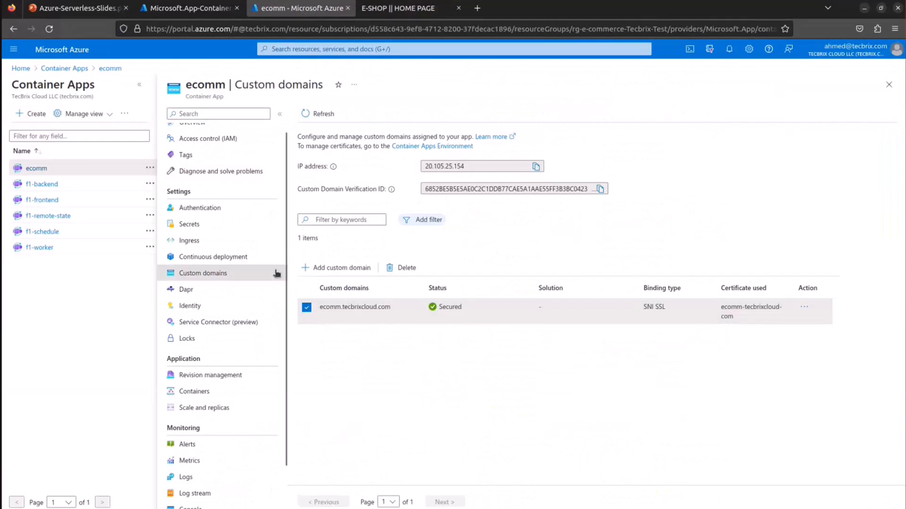
scroll(224, 302, "down", 2)
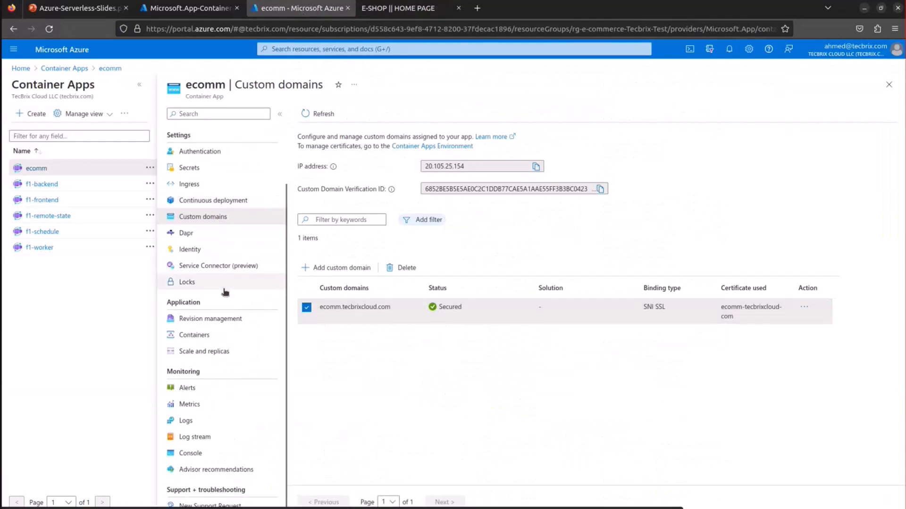
left_click(198, 404)
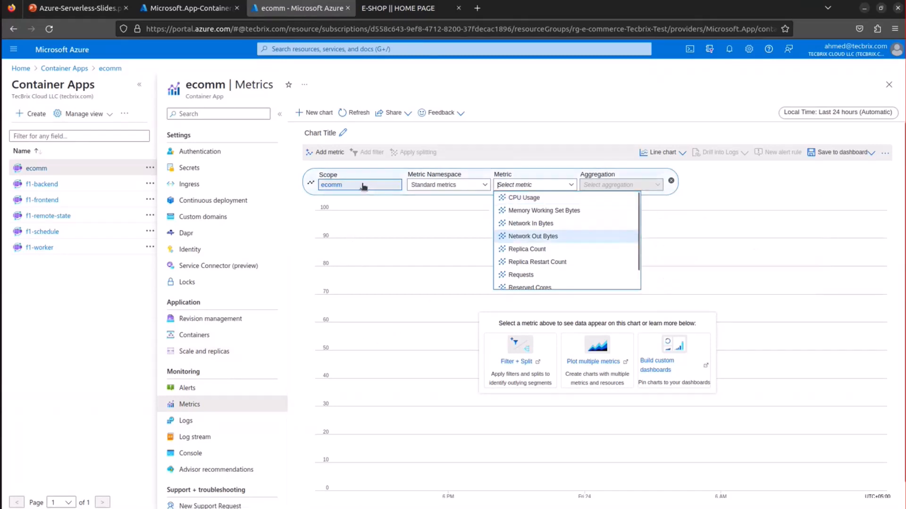
left_click(515, 197)
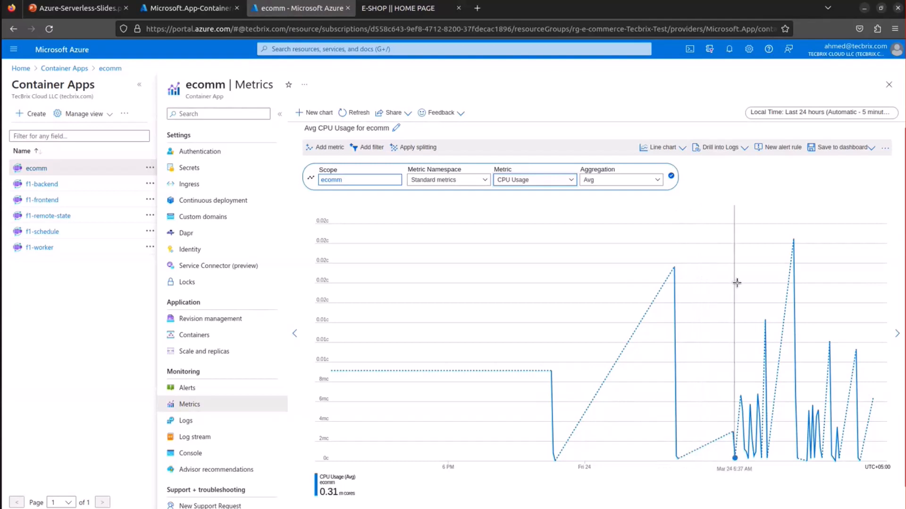
left_click(572, 180)
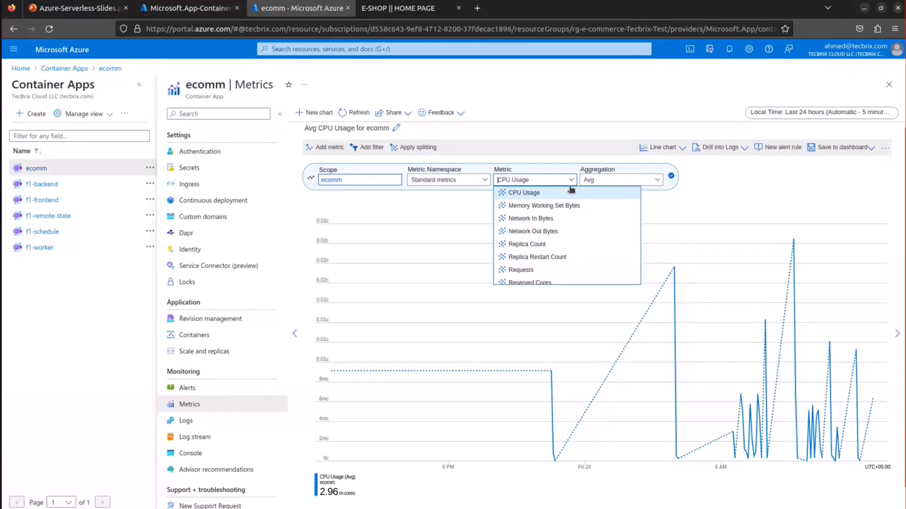
left_click(558, 244)
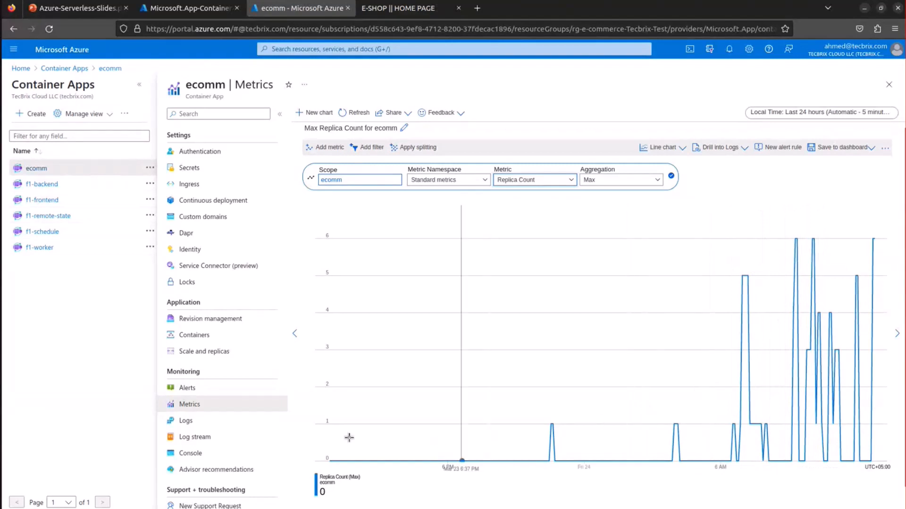
Try maximum replica counts of 2 and 12 in a new revision of the ecomm app, and leave without creating it.
left_click(227, 357)
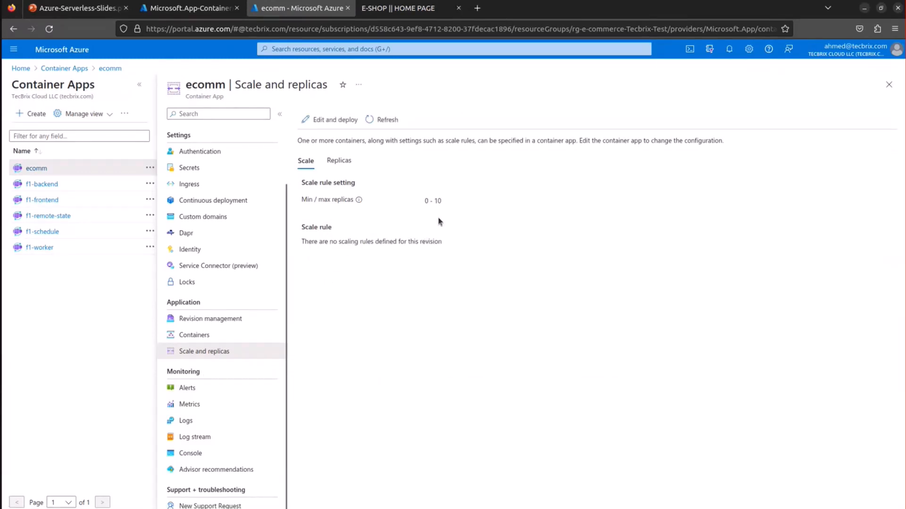
left_click(330, 121)
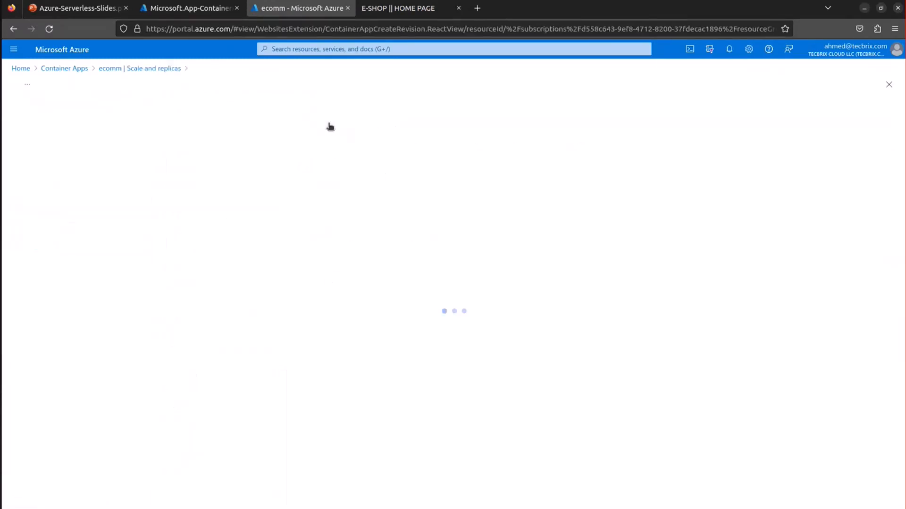
left_click(63, 119)
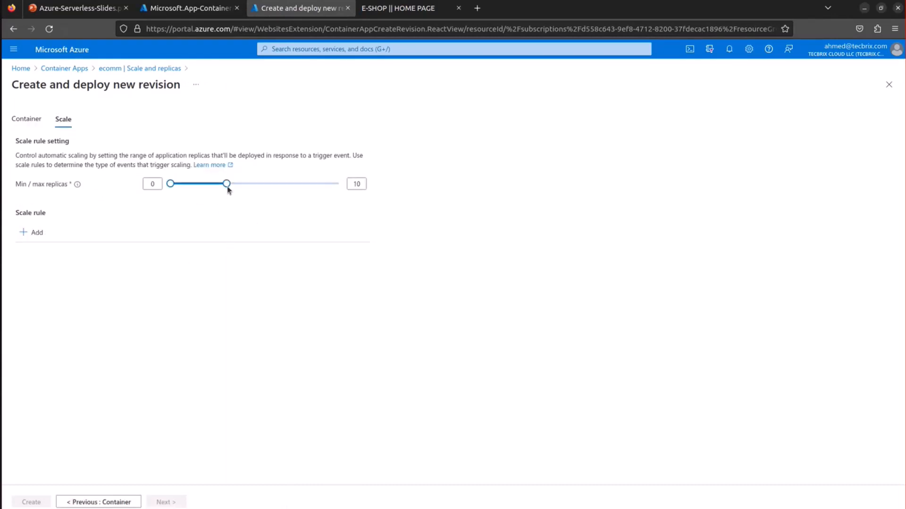
left_click_drag(228, 189, 189, 210)
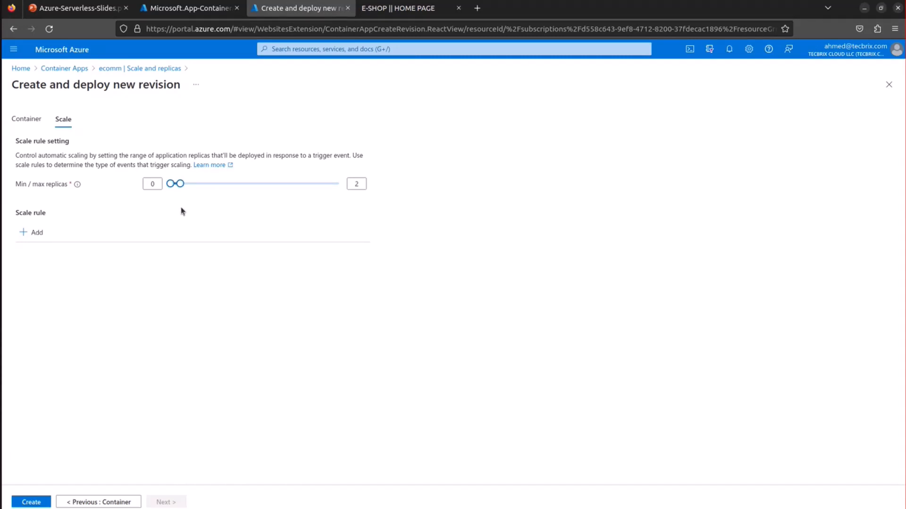
left_click_drag(182, 212, 237, 208)
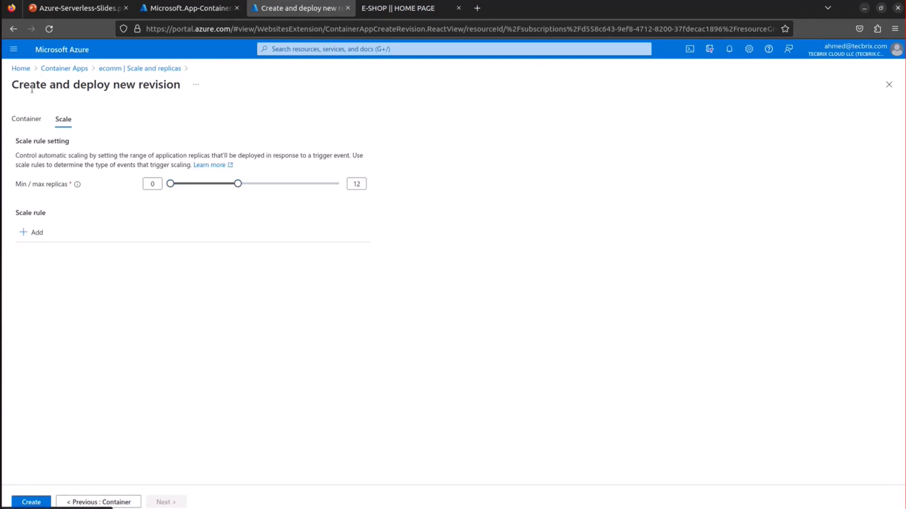
left_click(132, 69)
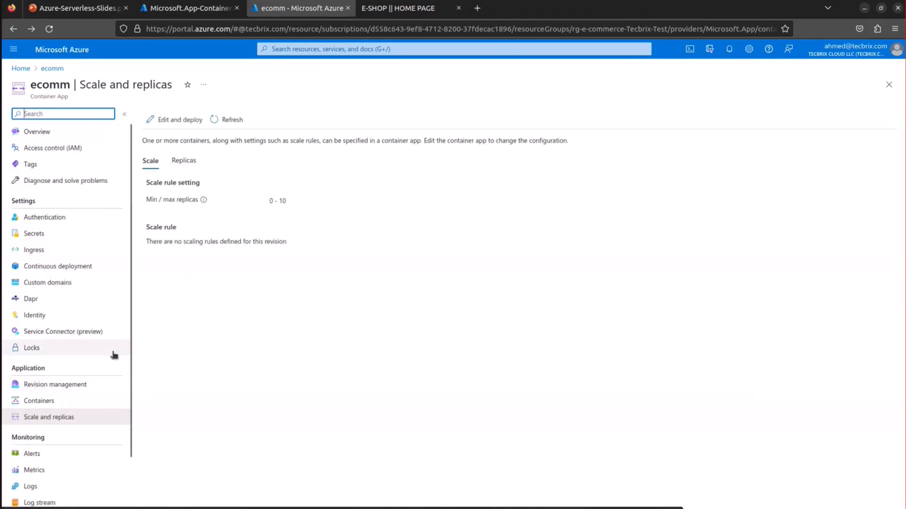
View the ecomm app's continuous deployment settings.
left_click(101, 266)
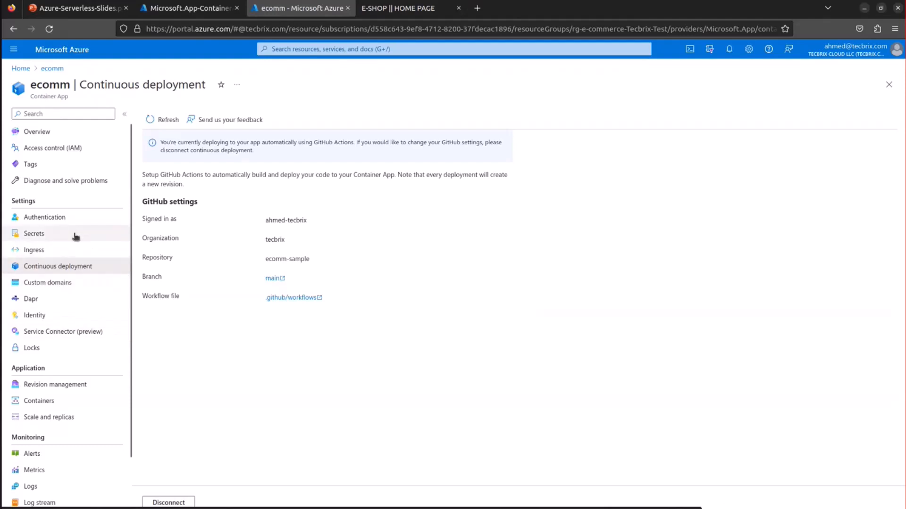
left_click(398, 9)
scroll(309, 269, "up", 10)
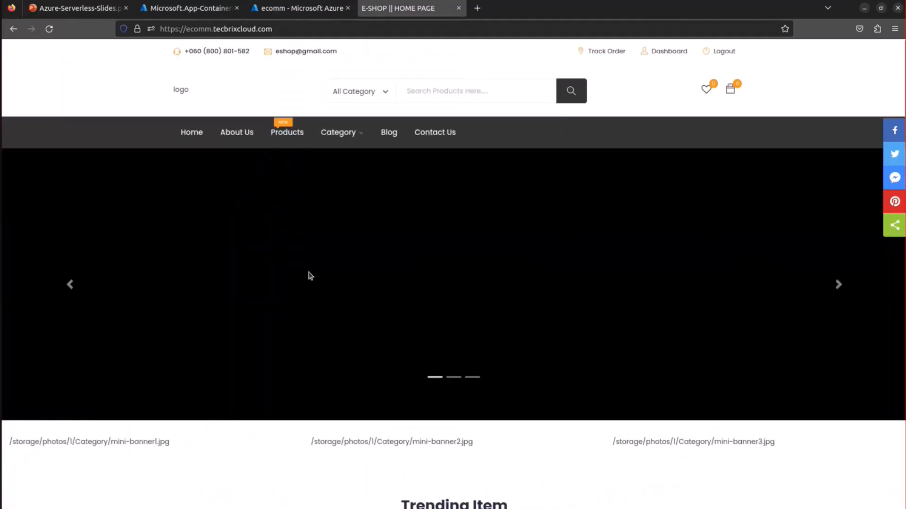
left_click(298, 29)
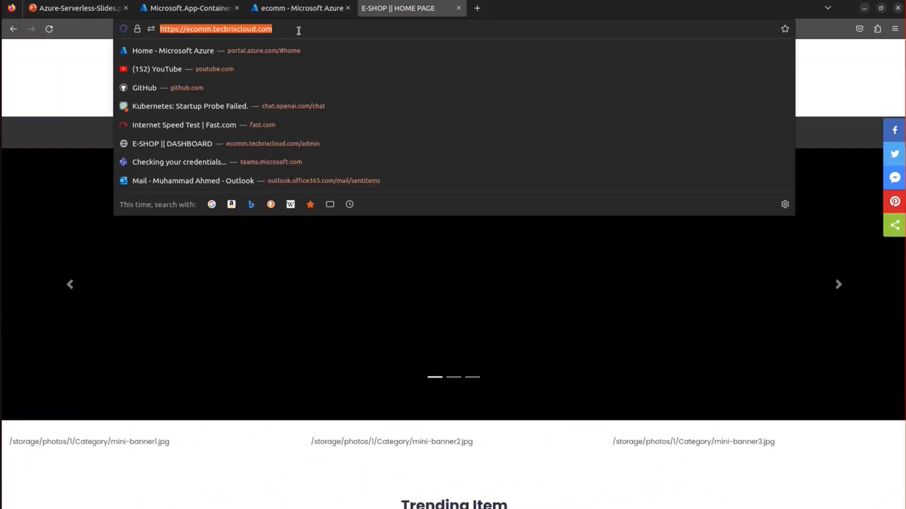
left_click(297, 36)
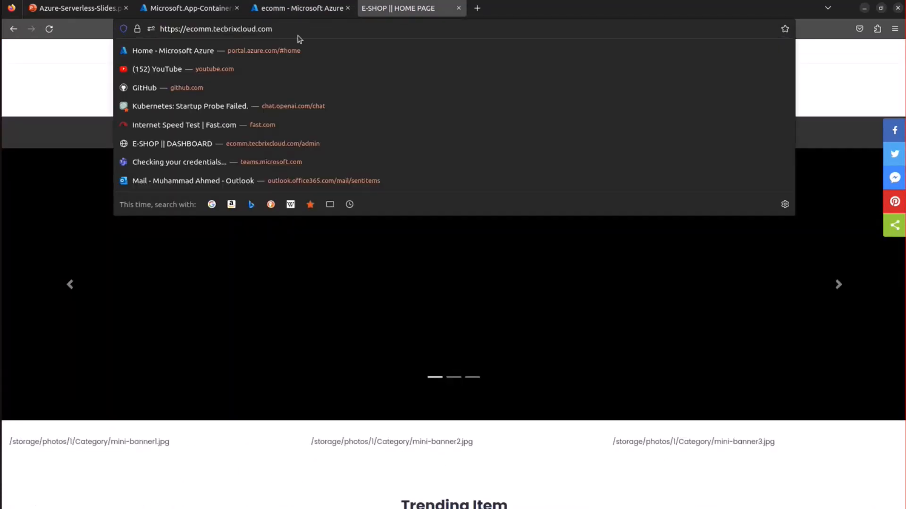
type("/")
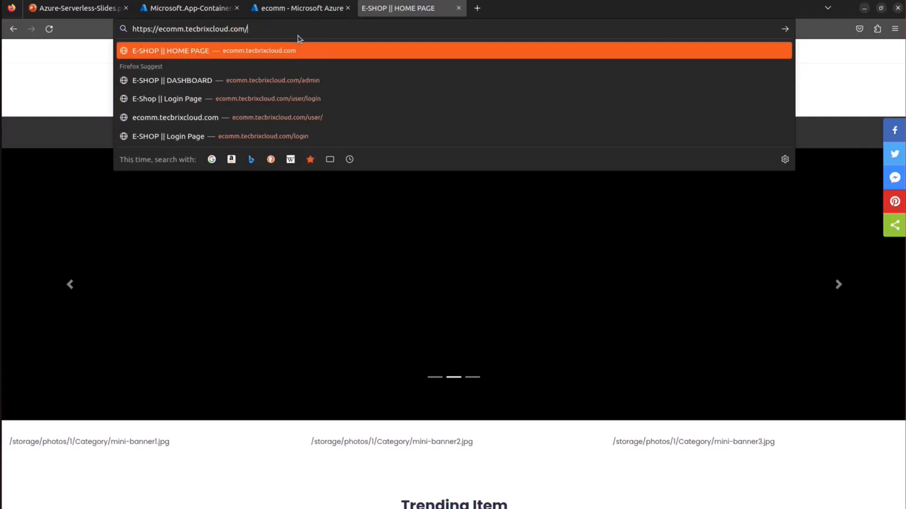
type("ad")
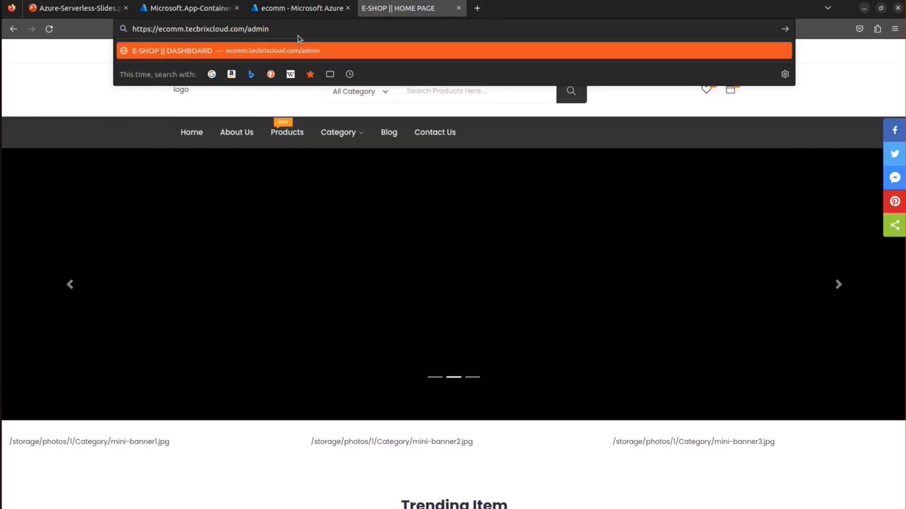
type("min")
key("Return")
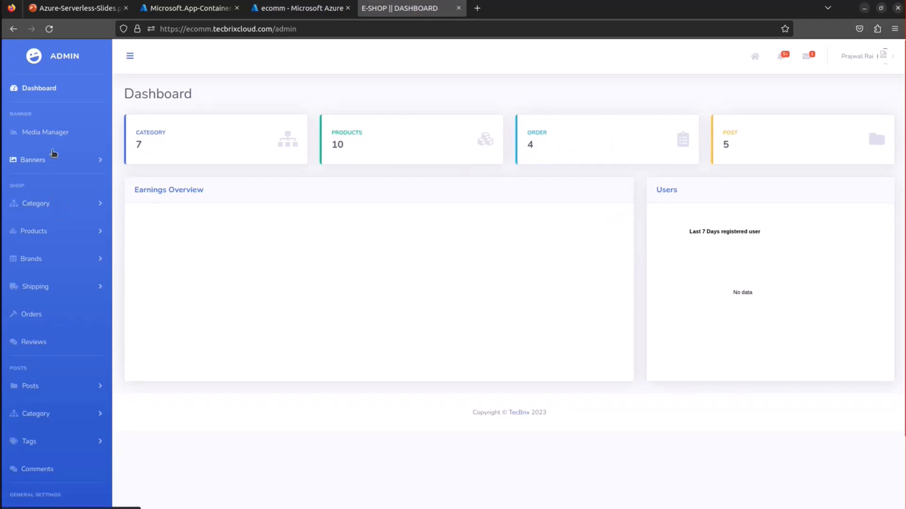
scroll(52, 151, "down", 3)
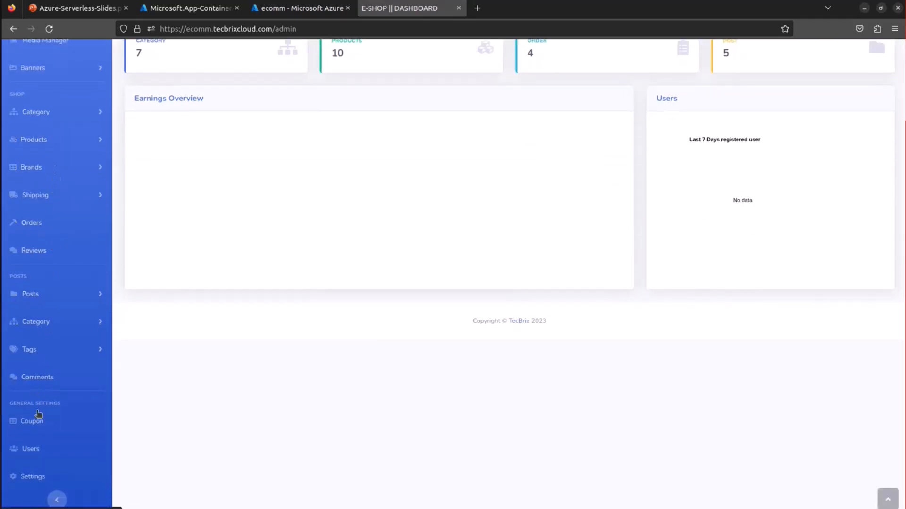
scroll(40, 375, "up", 3)
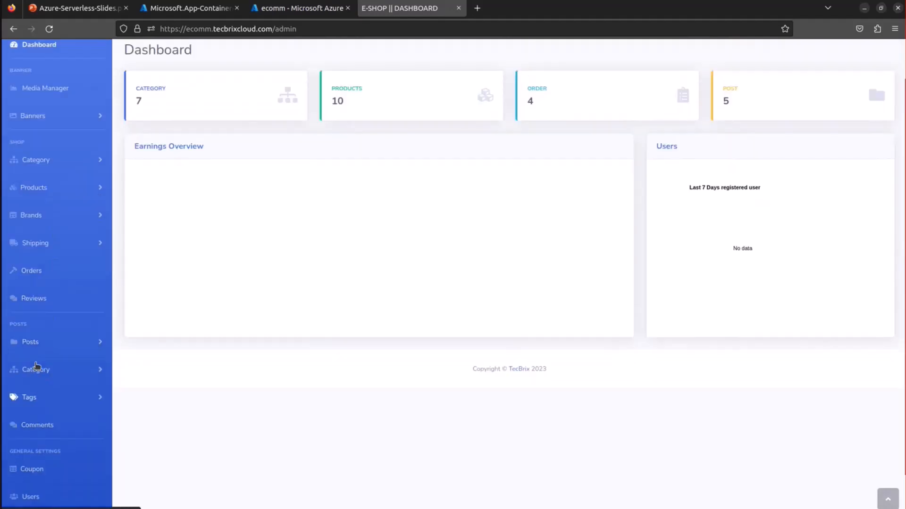
Copy the application URL from the ecomm container app's overview and visit it in a new browser tab.
left_click(287, 11)
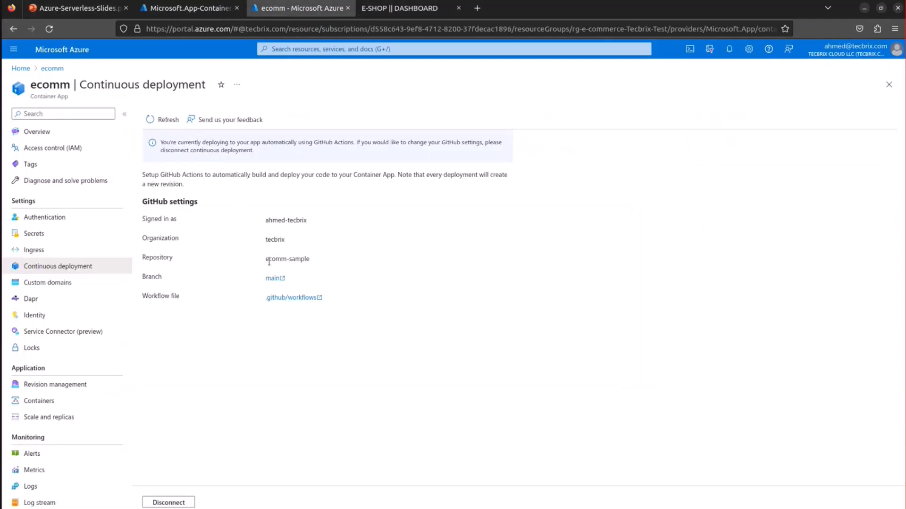
left_click(55, 137)
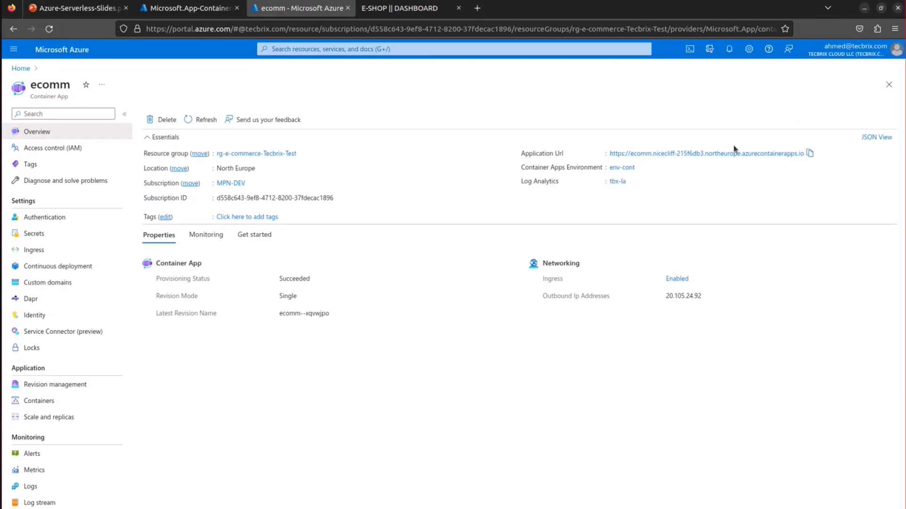
left_click(478, 15)
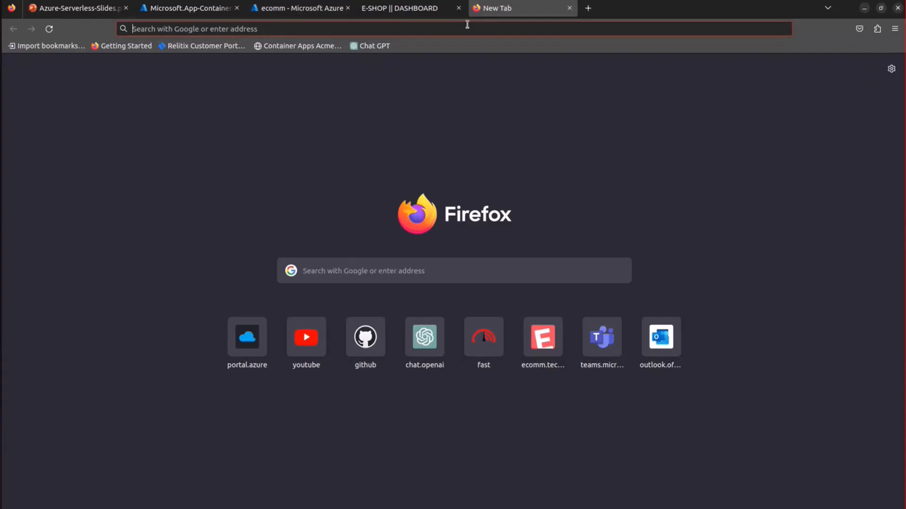
right_click(469, 28)
left_click(490, 85)
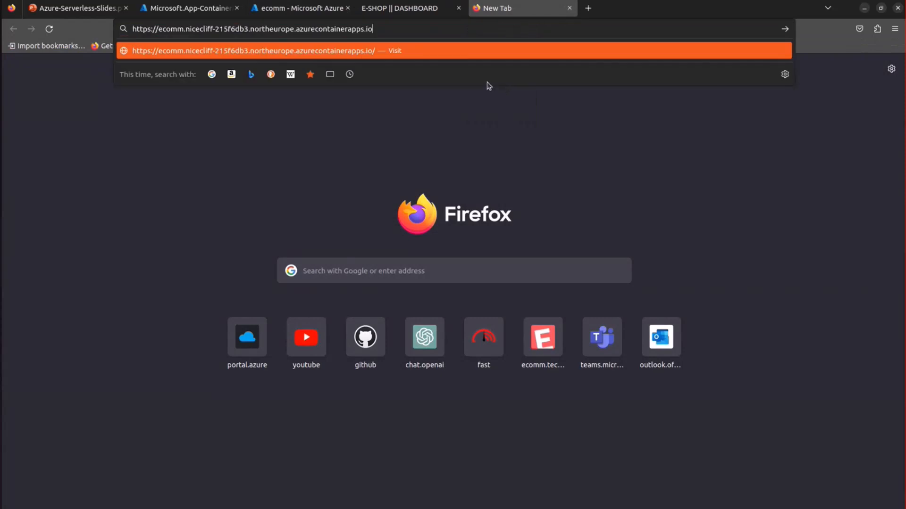
key("Return")
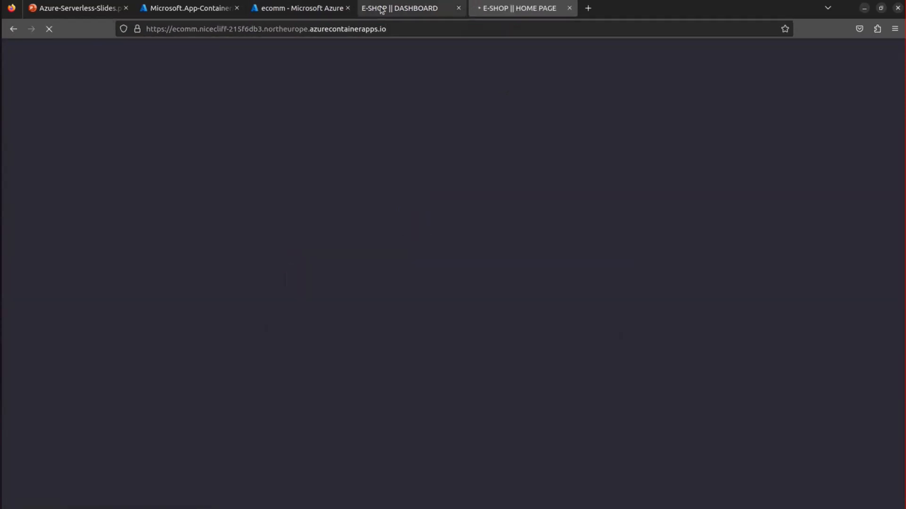